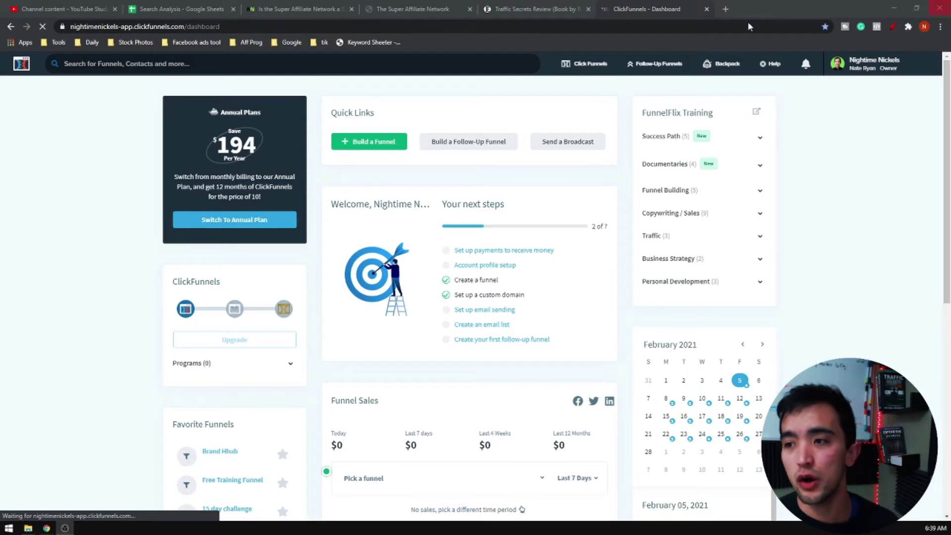
- Create a new Collect Emails opt-in funnel named 'Affiliate Funnel YT'
mouse_move(589, 64)
click(579, 89)
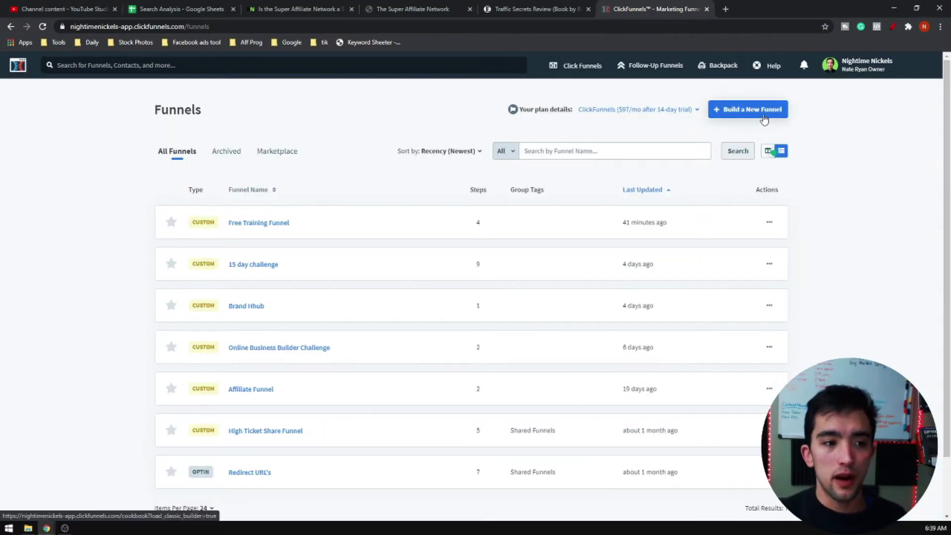
click(764, 120)
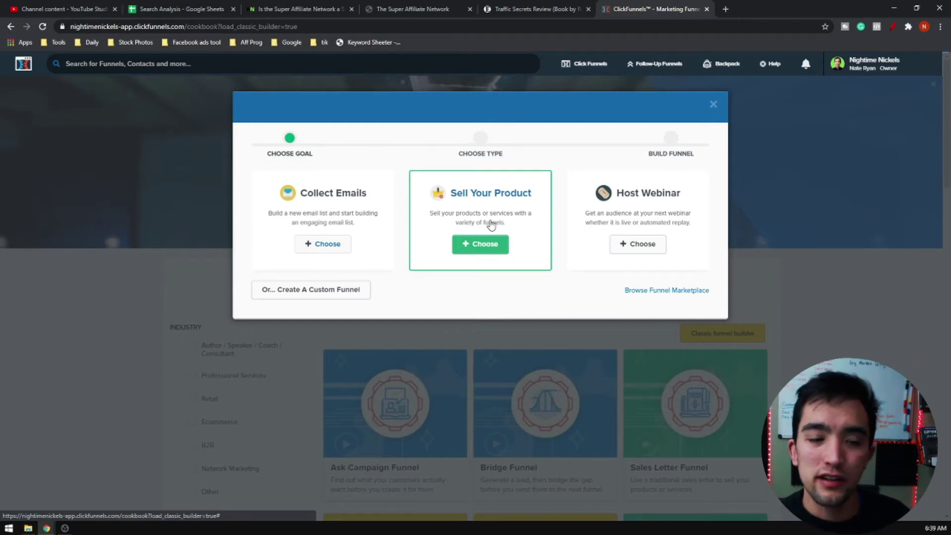
click(326, 245)
click(313, 197)
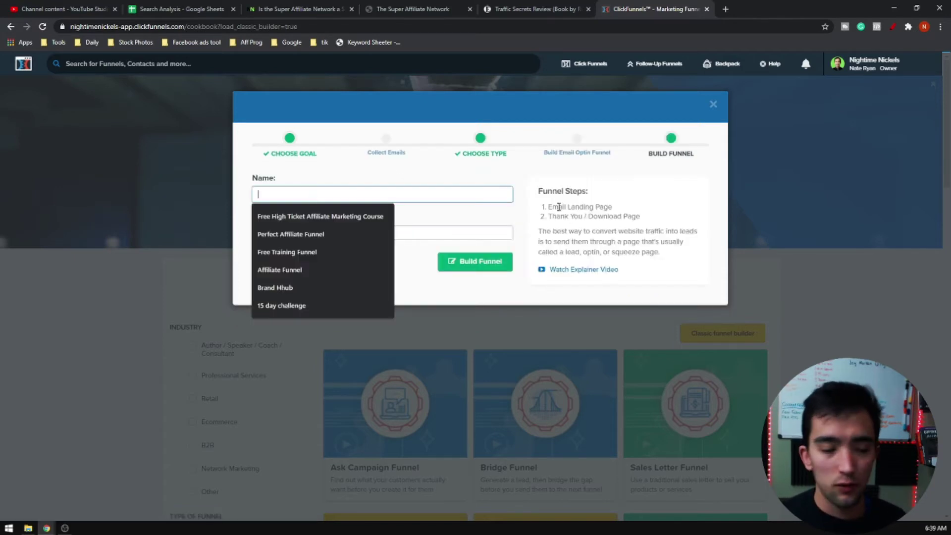
text(Affi)
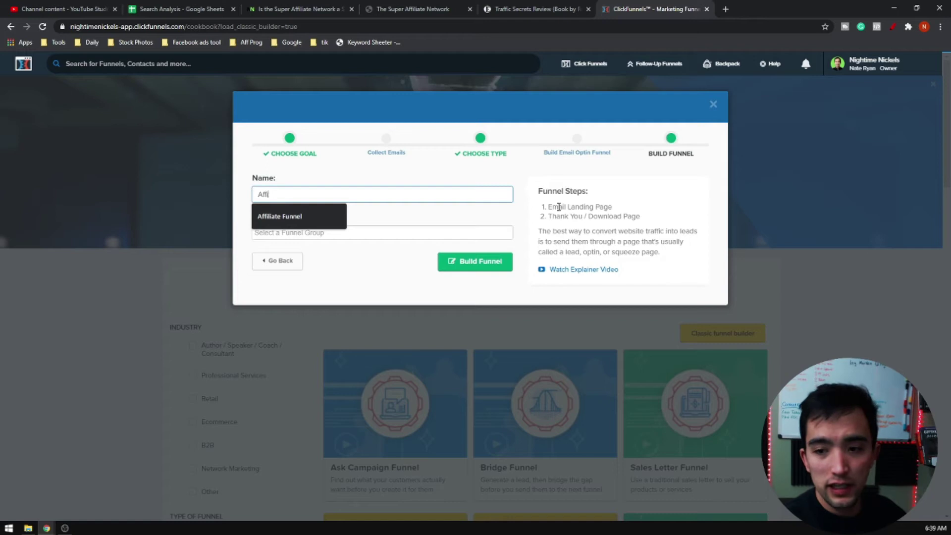
text(liate Funnel Y)
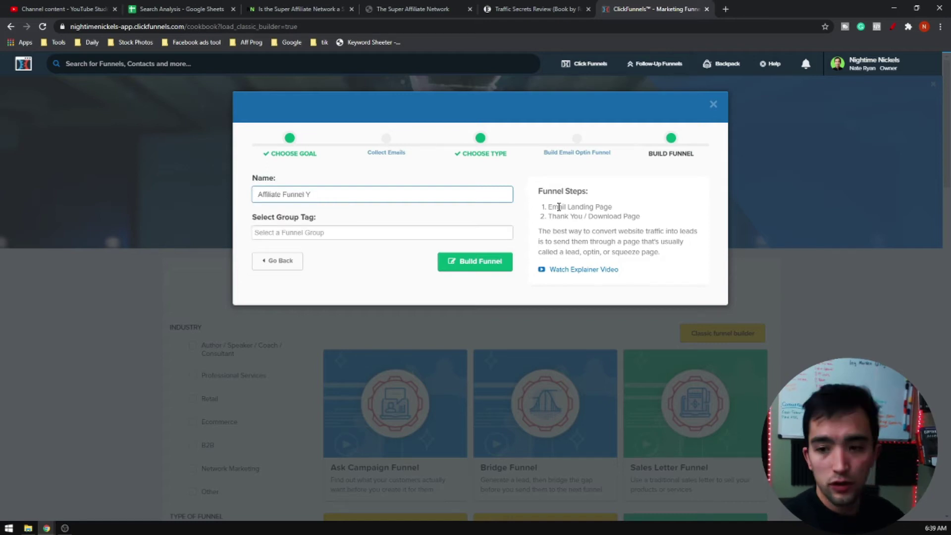
text(T)
click(457, 264)
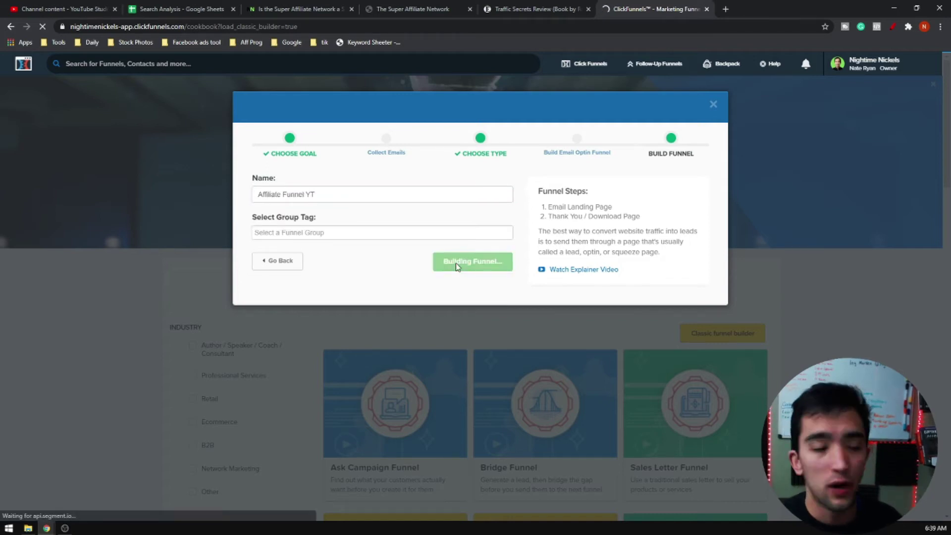
- Apply the Basic Squeeze Page template to the Optin step and open it for editing
scroll(271, 212, down, 2)
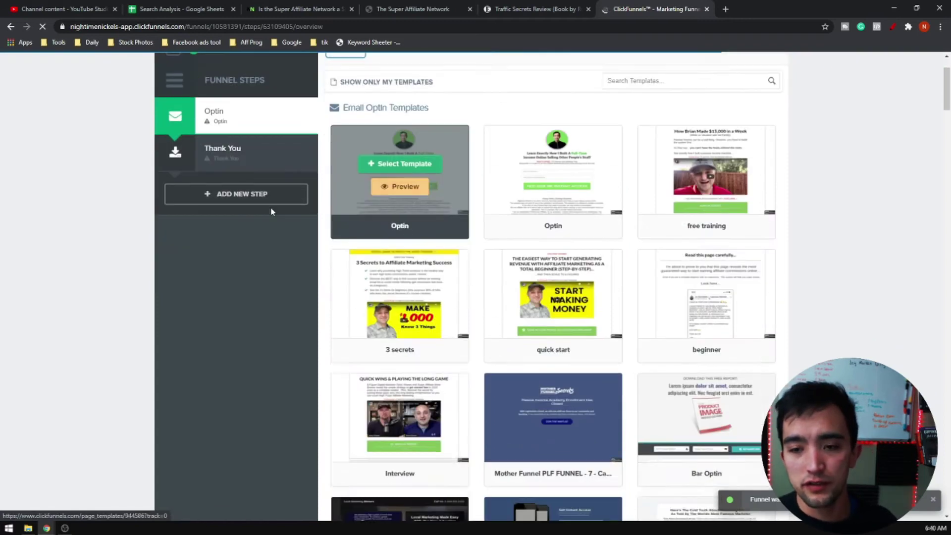
scroll(272, 212, up, 2)
scroll(551, 248, down, 9)
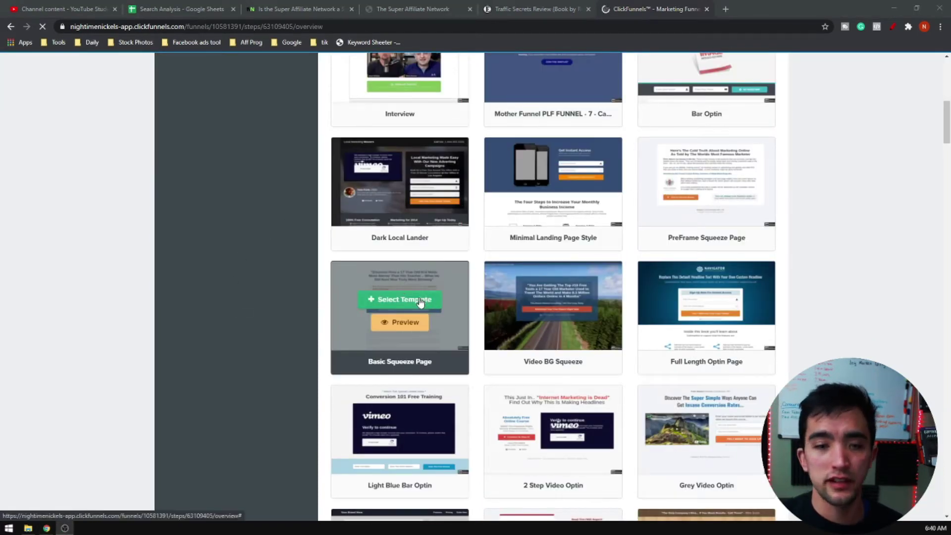
click(420, 302)
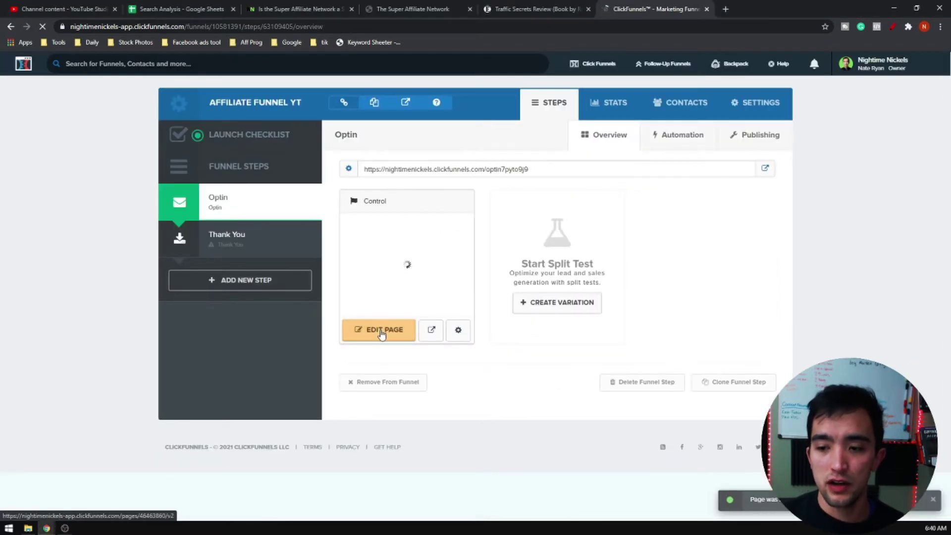
click(382, 333)
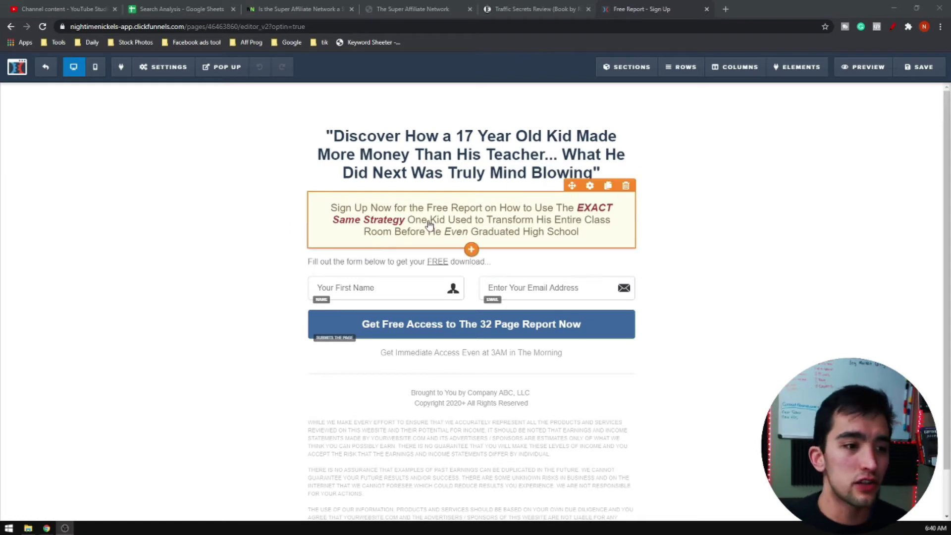
- Replace the headline with 'Want to learn how I Made A Full-time income online selling other people's products.'
click(606, 173)
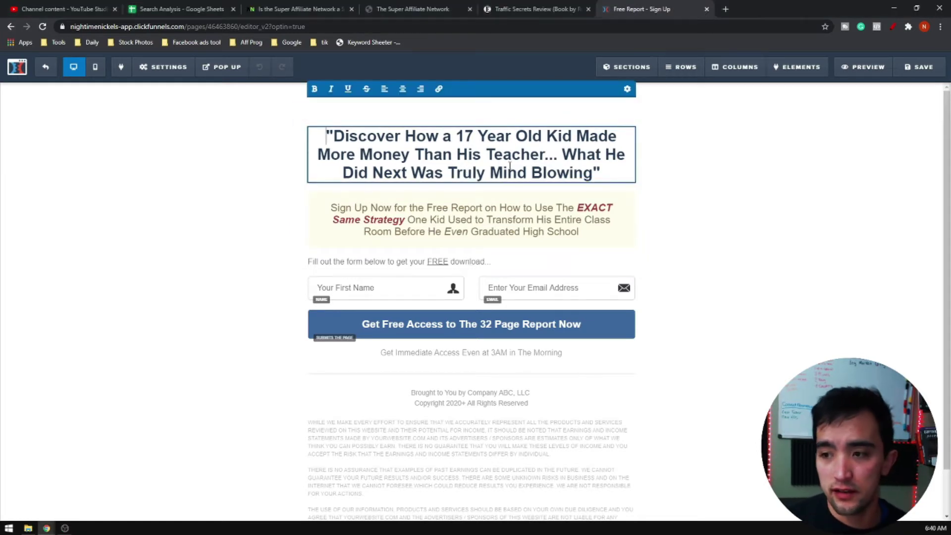
drag(606, 173, 297, 142)
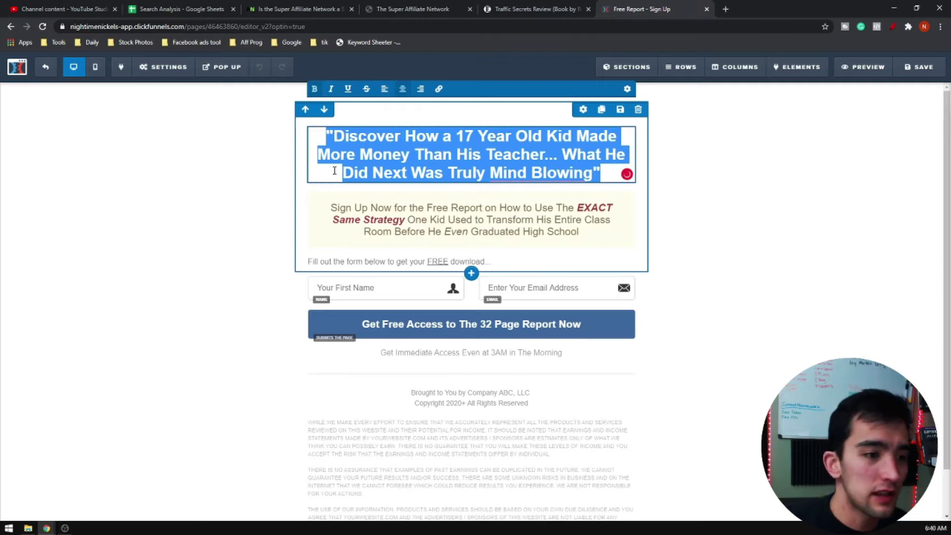
text(W)
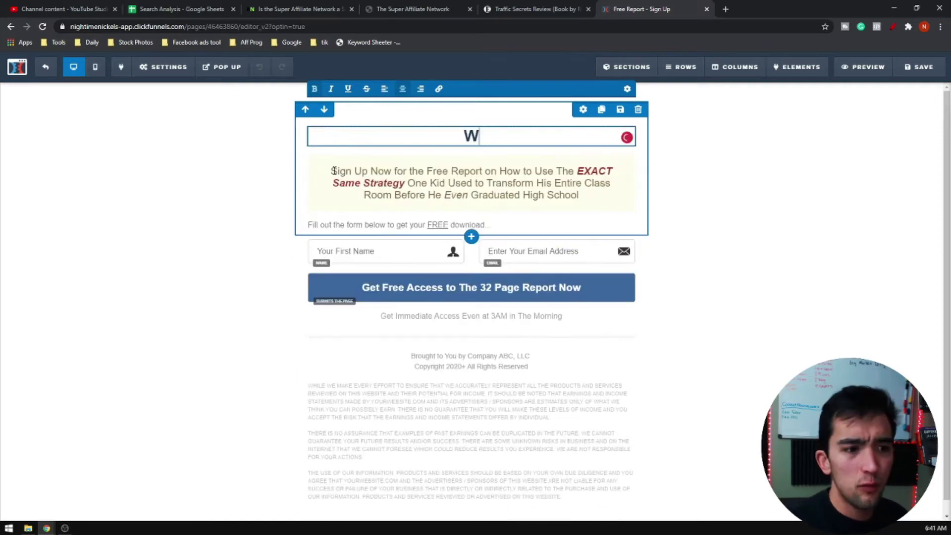
text(ant to Iearn how I Made )
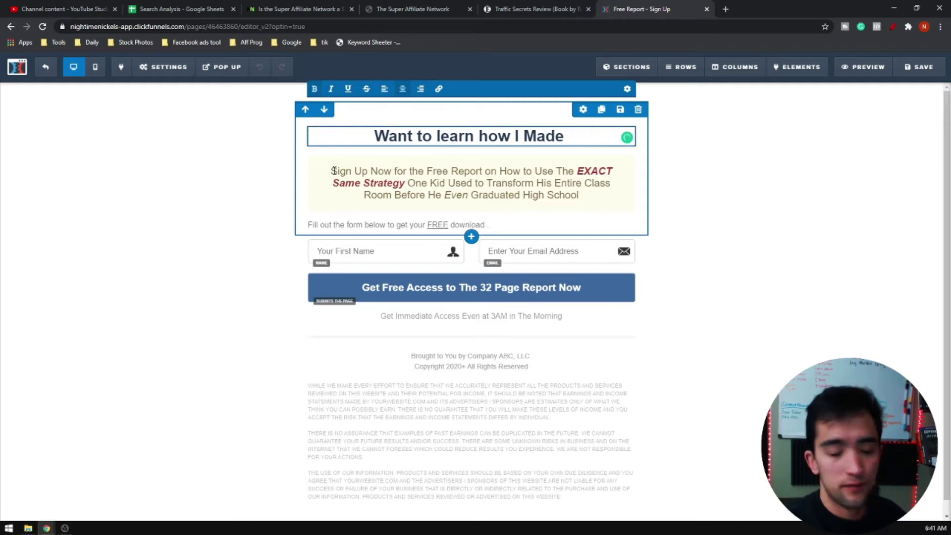
text(A Full0)
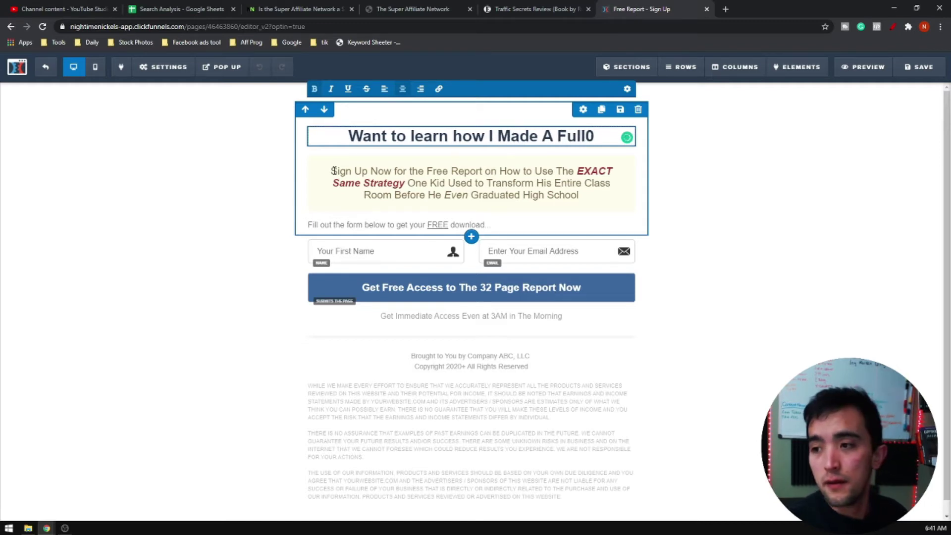
key(BackSpace)
text(-time income )
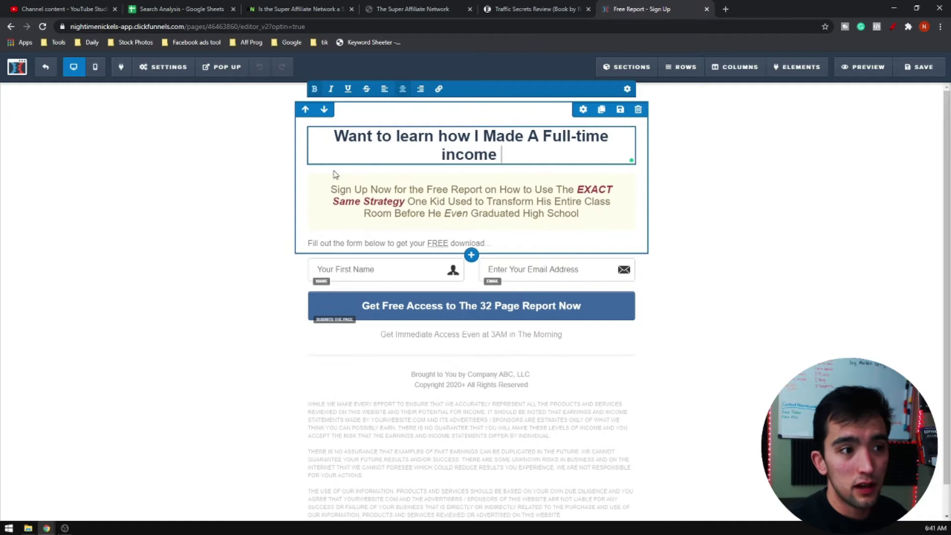
text(online sellig)
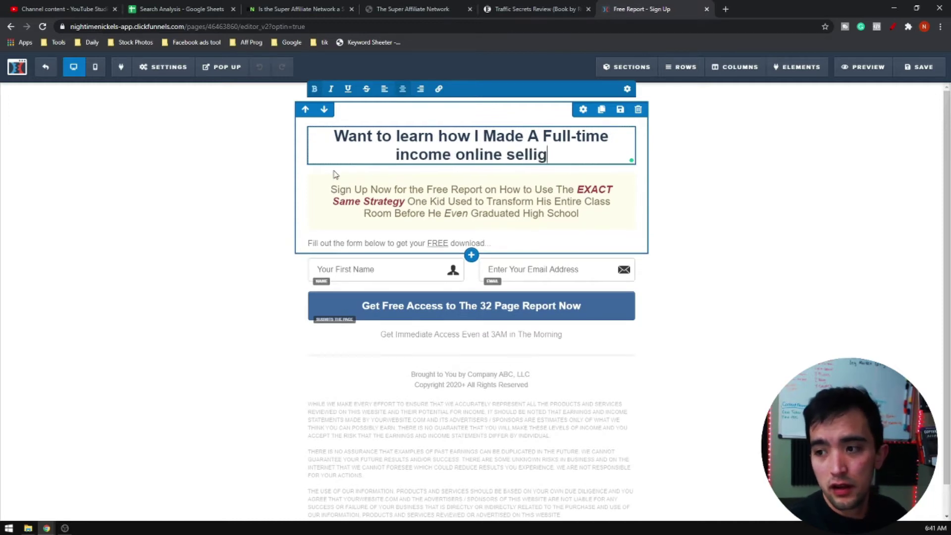
key(BackSpace)
text(ng o)
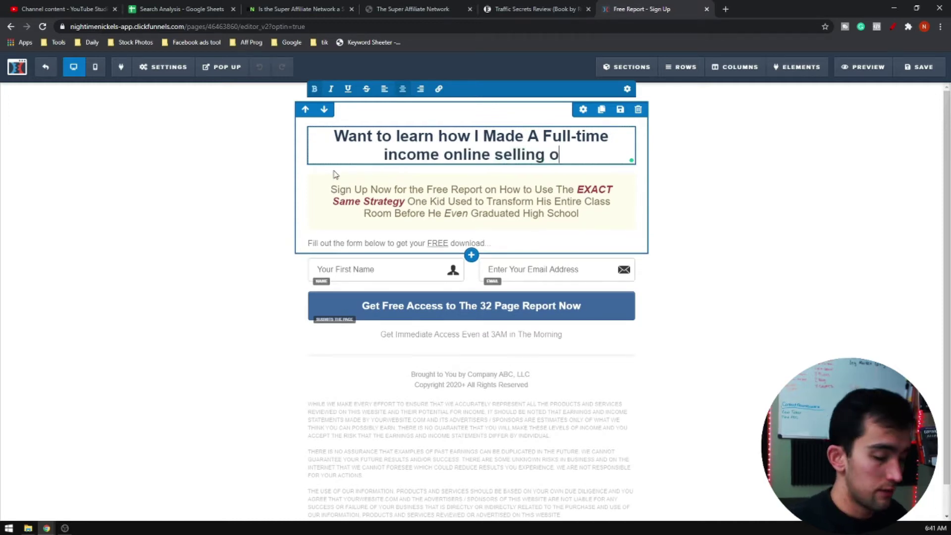
text(ther people's products)
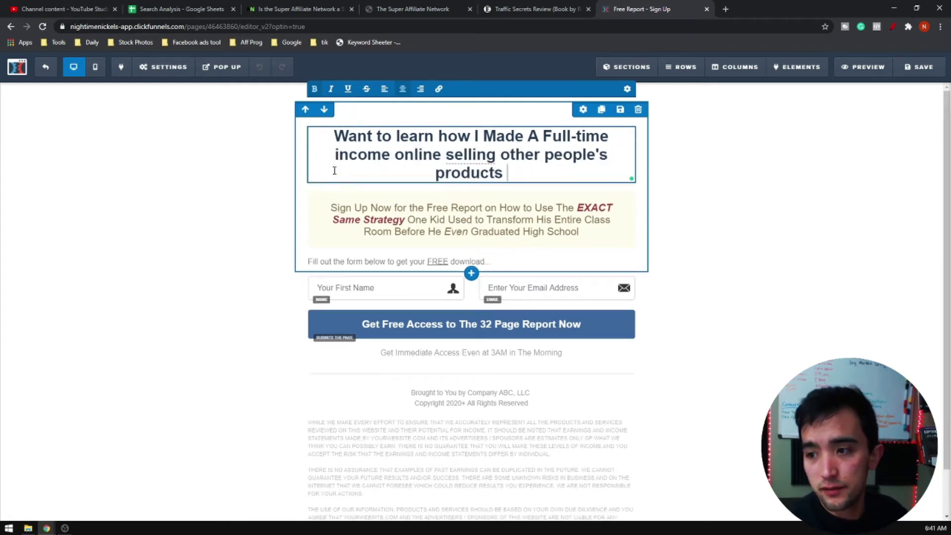
key(BackSpace)
text(.)
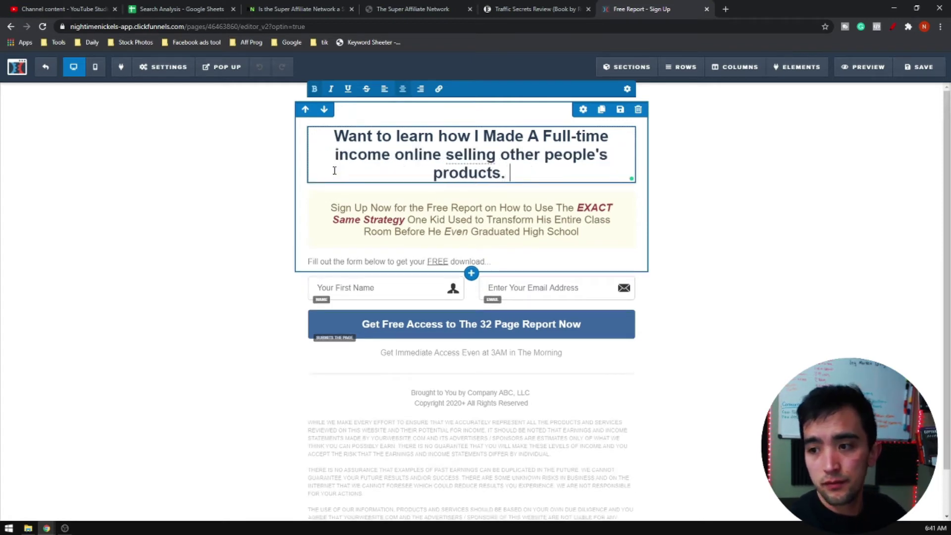
- Change the subheadline after 'Sign Up' to 'to get instant access to the training'
click(579, 232)
drag(579, 232, 389, 211)
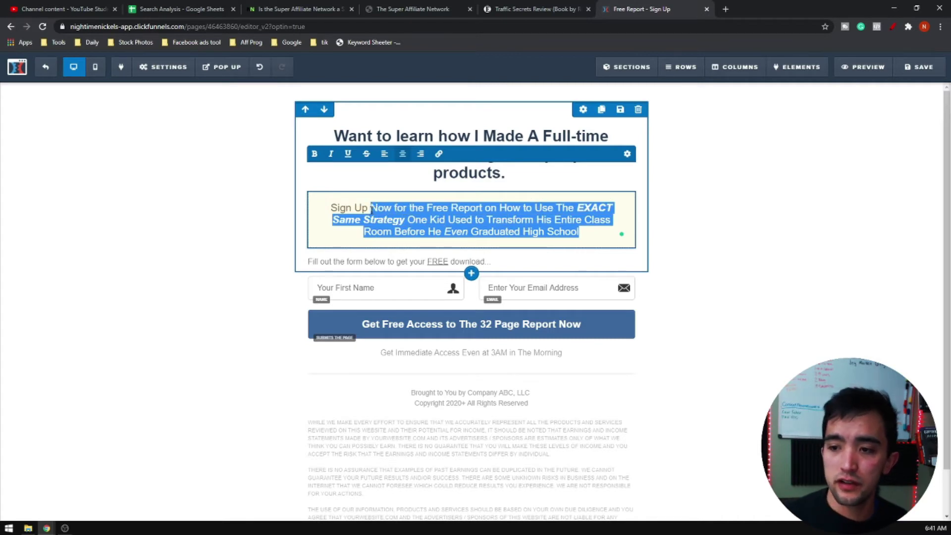
text(to get inst)
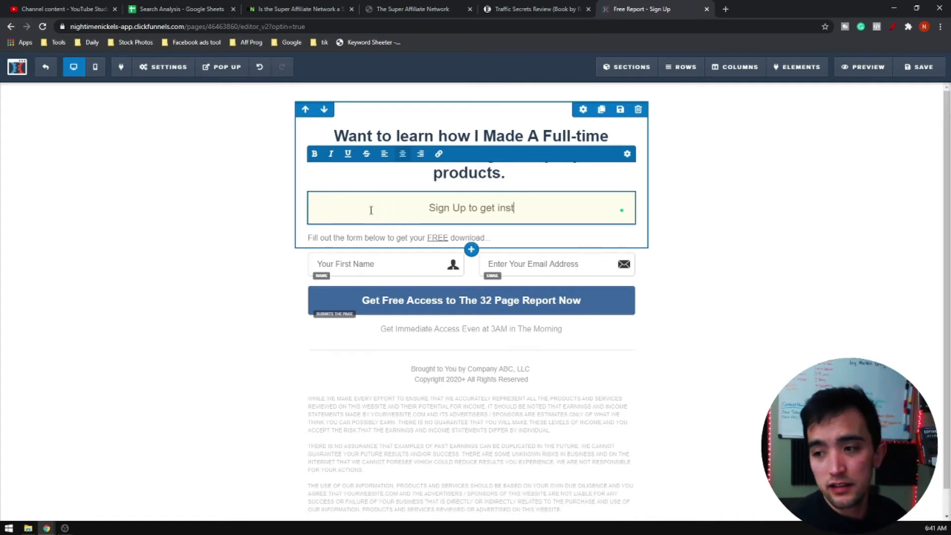
text(ant access to )
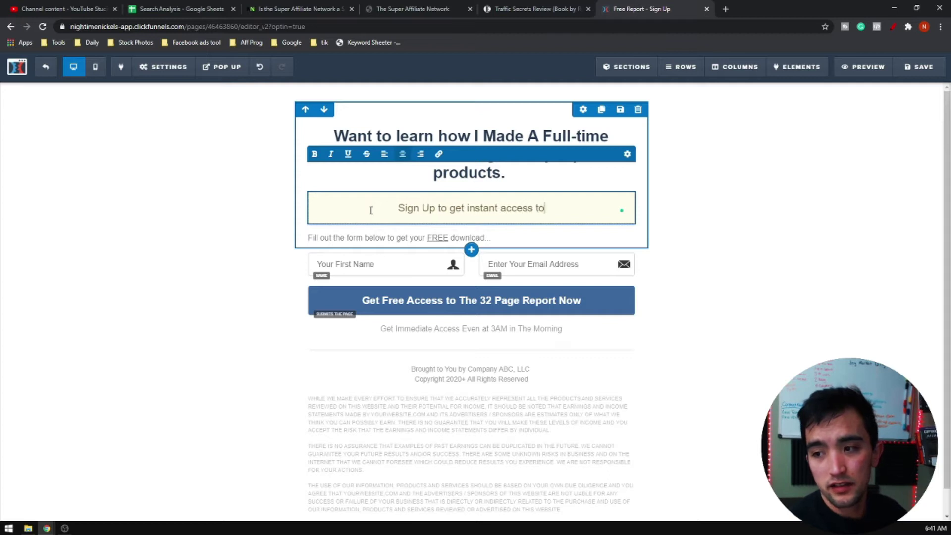
text(the training)
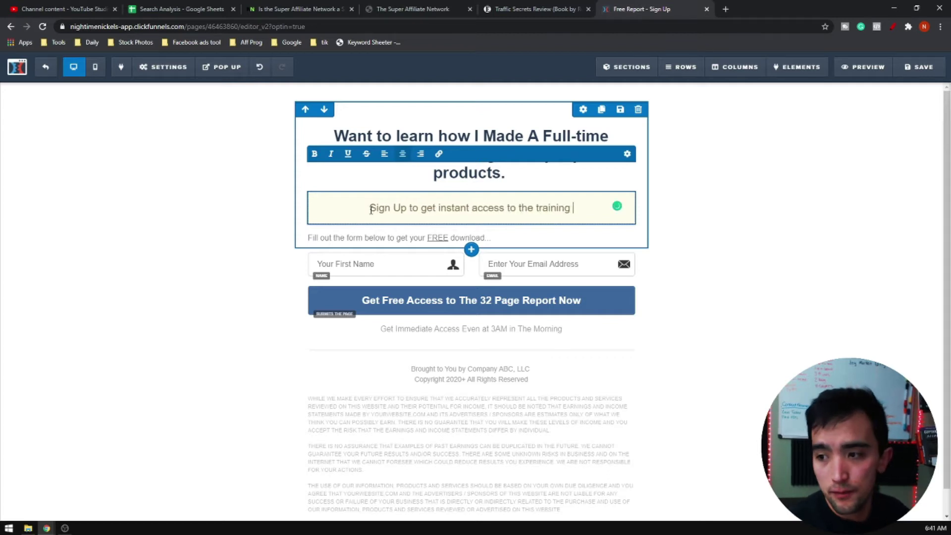
- Relabel the sign-up button 'Get Instant Access', then bring up element choices below the headline
click(709, 253)
click(353, 323)
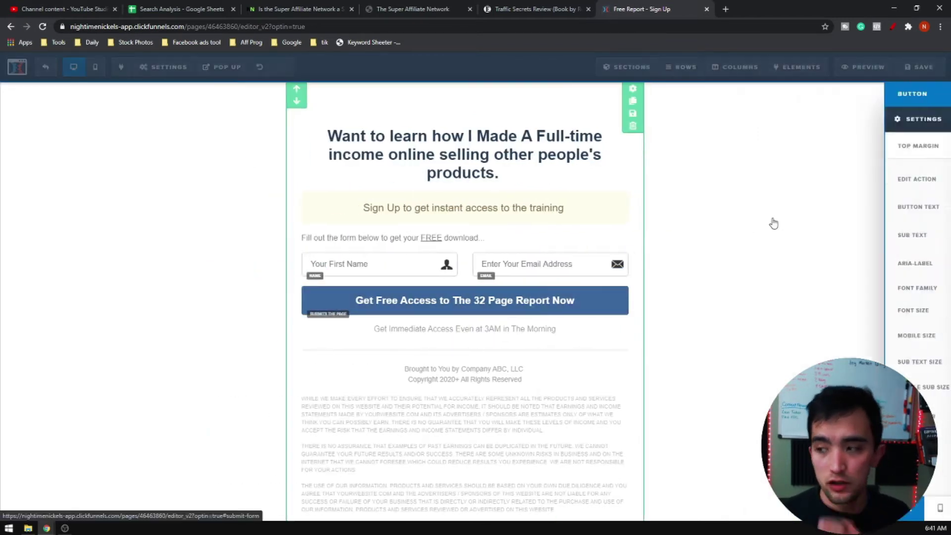
triple_click(877, 209)
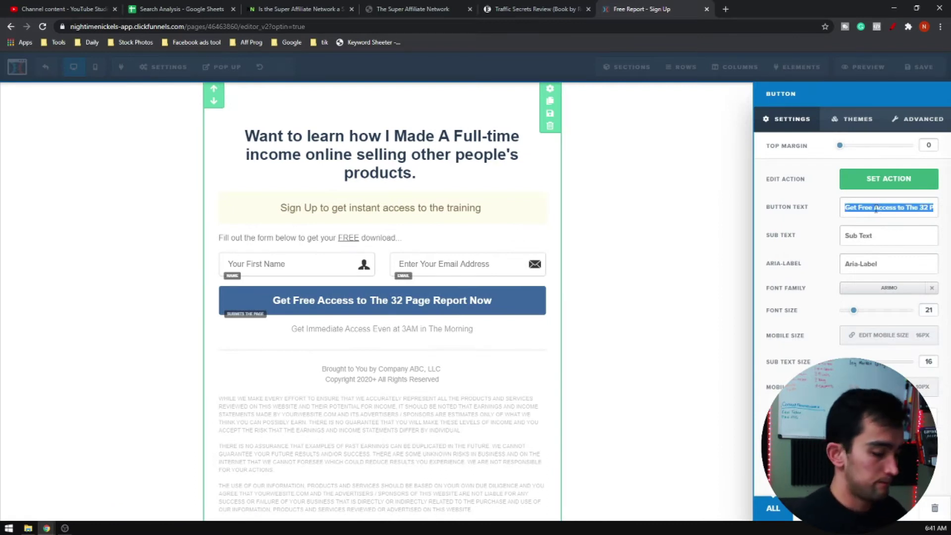
text(Get Instant acces)
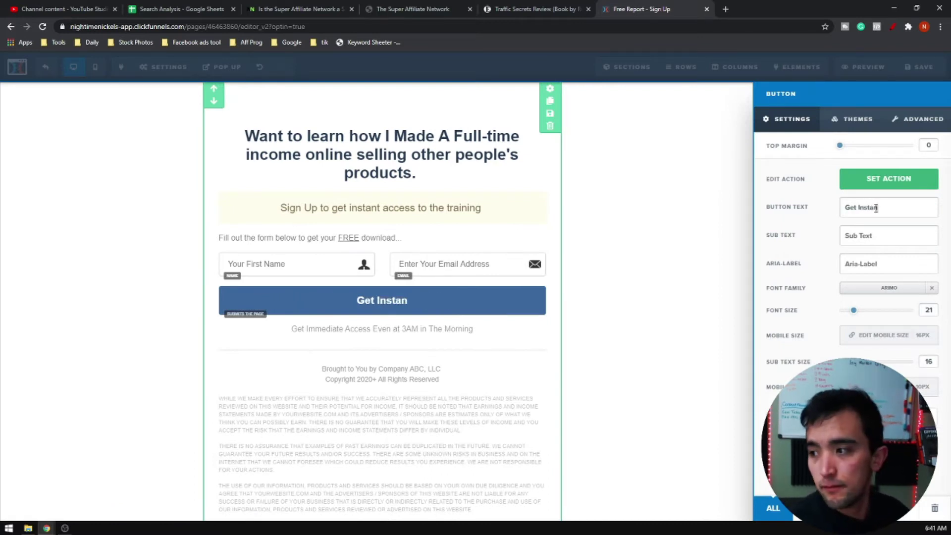
key(BackSpace)
key(BackSpace)
key(BackSpace)
key(BackSpace)
key(BackSpace)
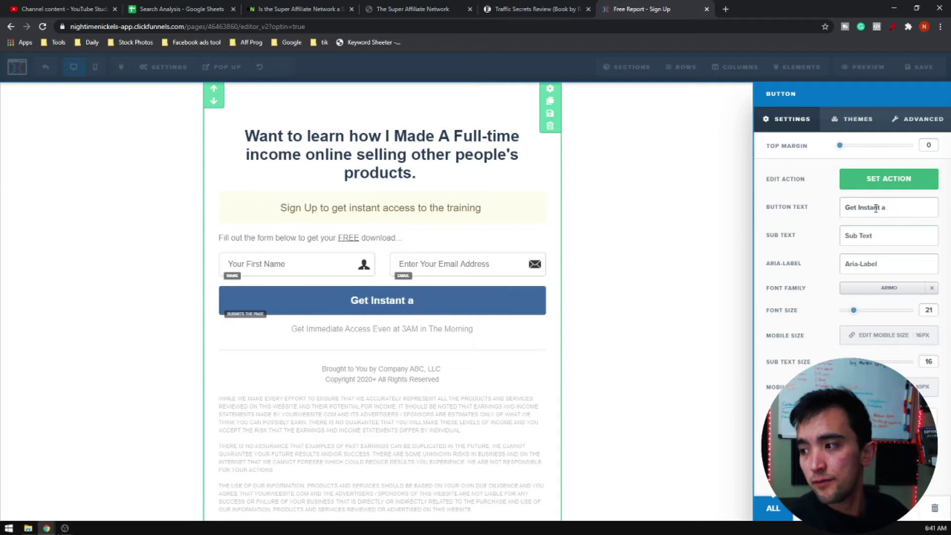
text(Access)
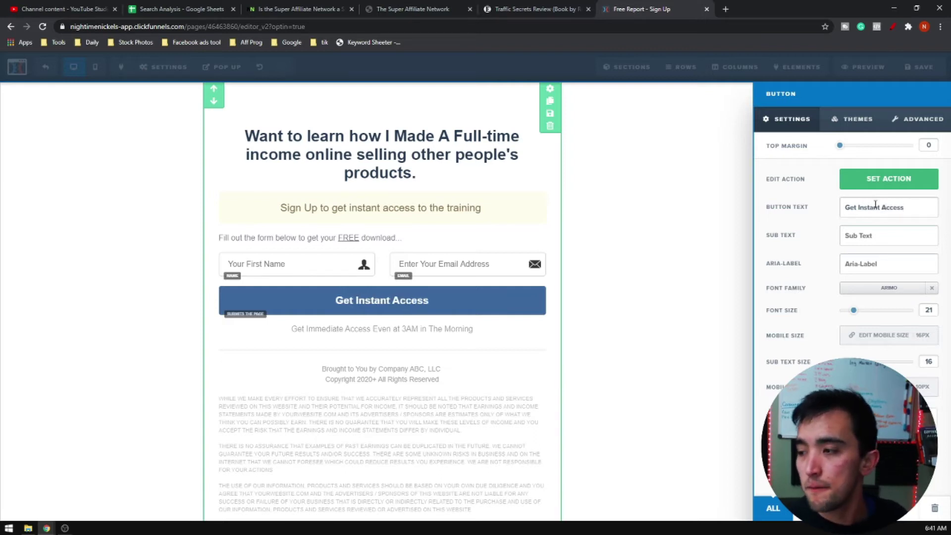
click(657, 252)
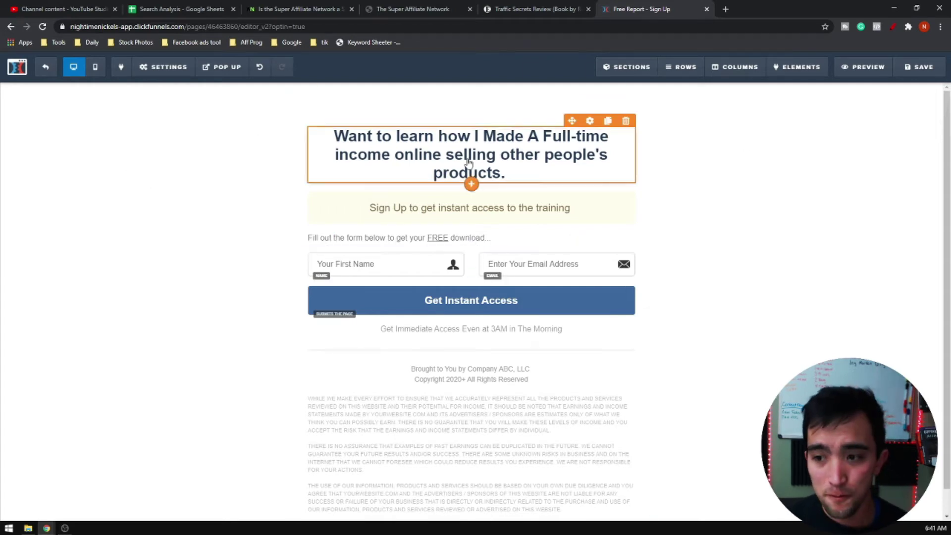
click(473, 185)
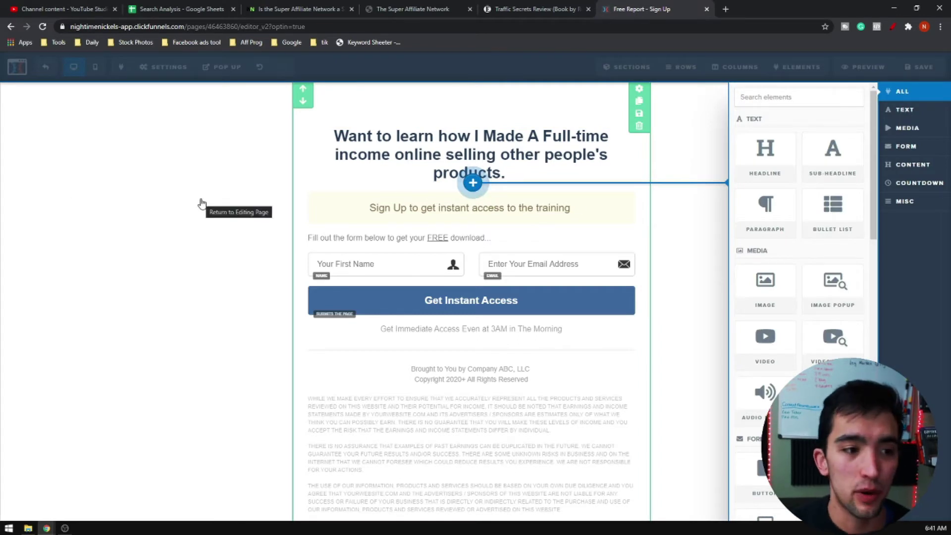
- Insert an image under the headline using the second green-background photo from Uploaded Images
click(759, 277)
click(510, 227)
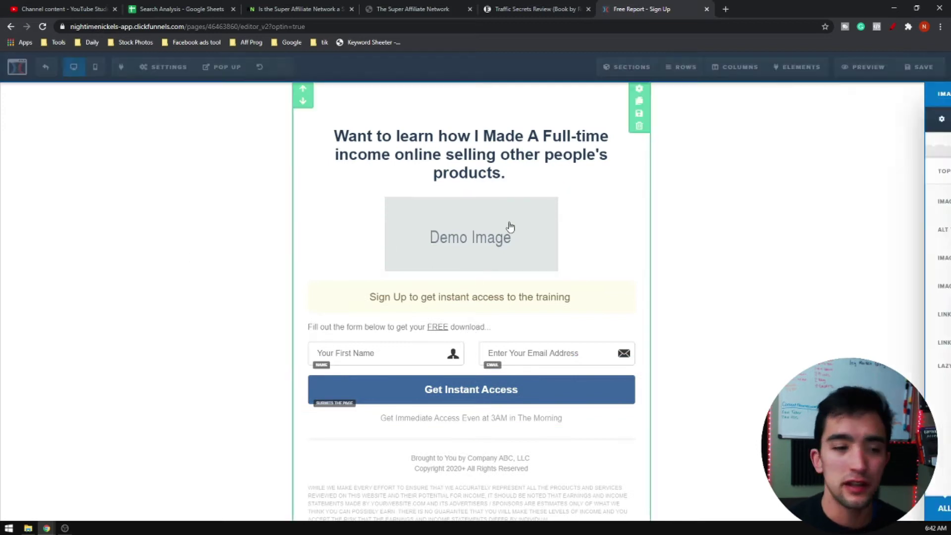
click(928, 176)
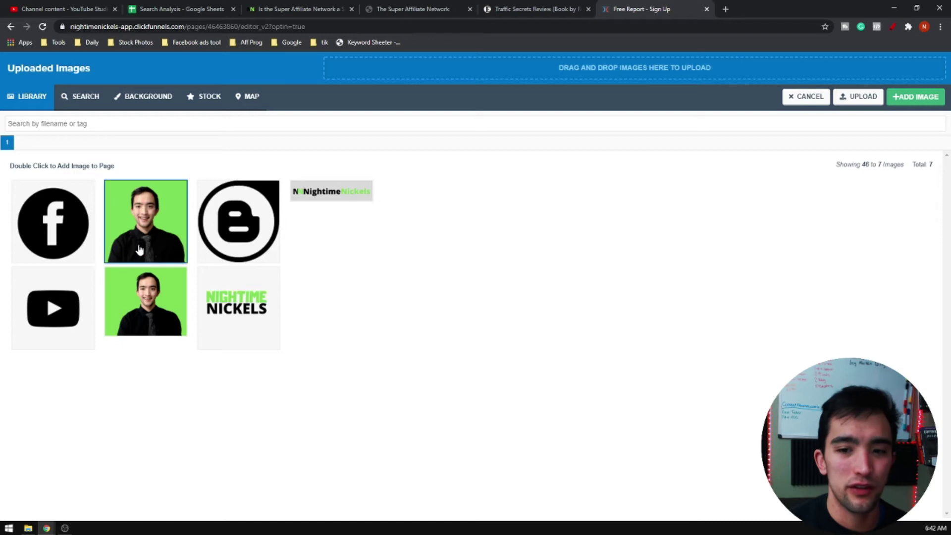
click(140, 248)
double_click(127, 317)
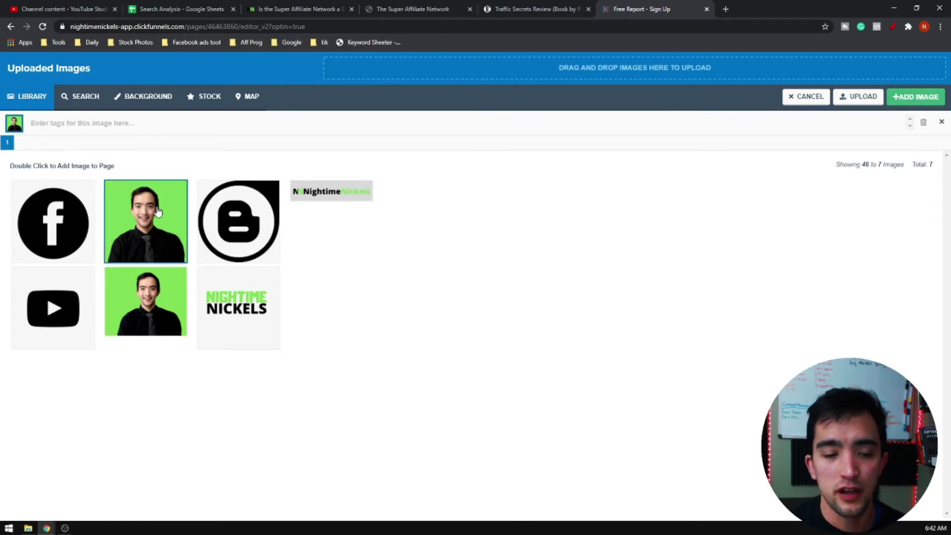
click(245, 208)
scroll(435, 289, down, 5)
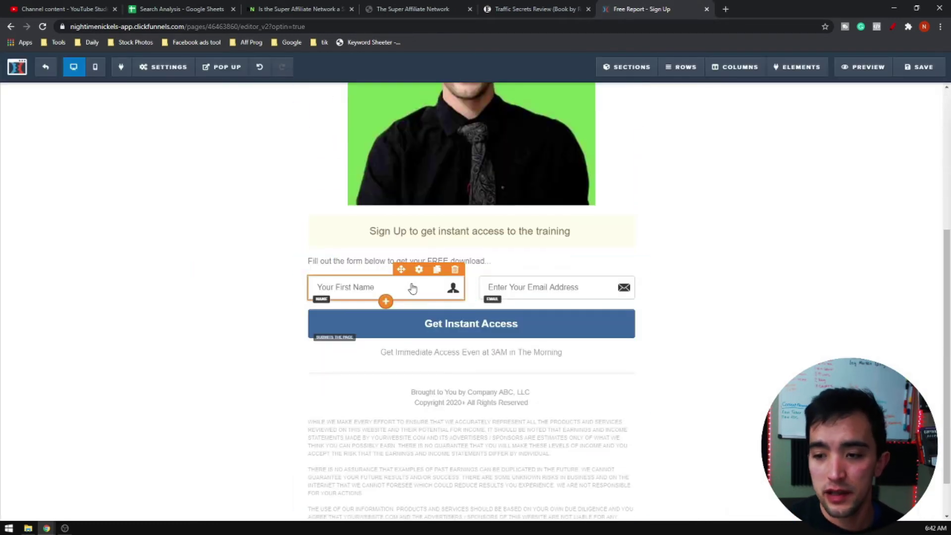
- Delete the '3AM in The Morning' text line beneath the button and return to the top
click(525, 290)
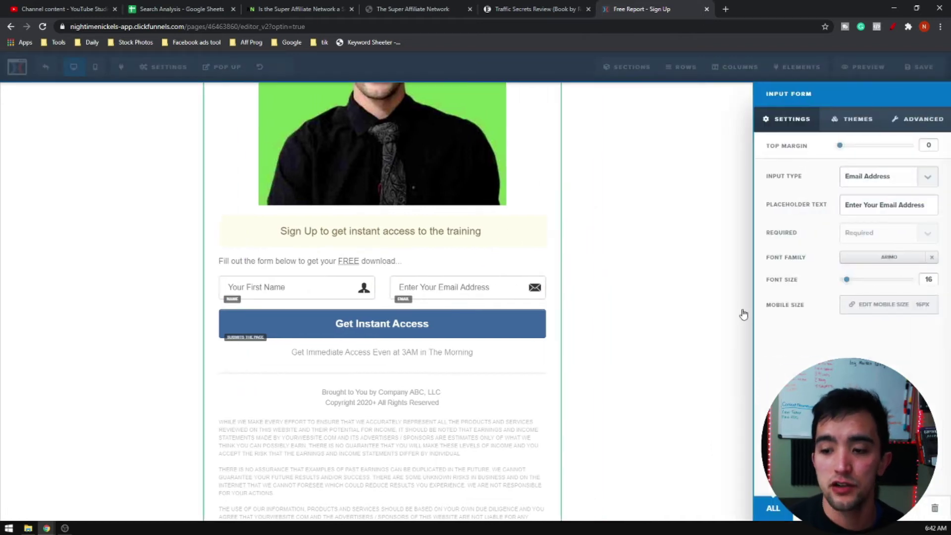
click(743, 314)
scroll(595, 314, down, 1)
triple_click(512, 305)
key(BackSpace)
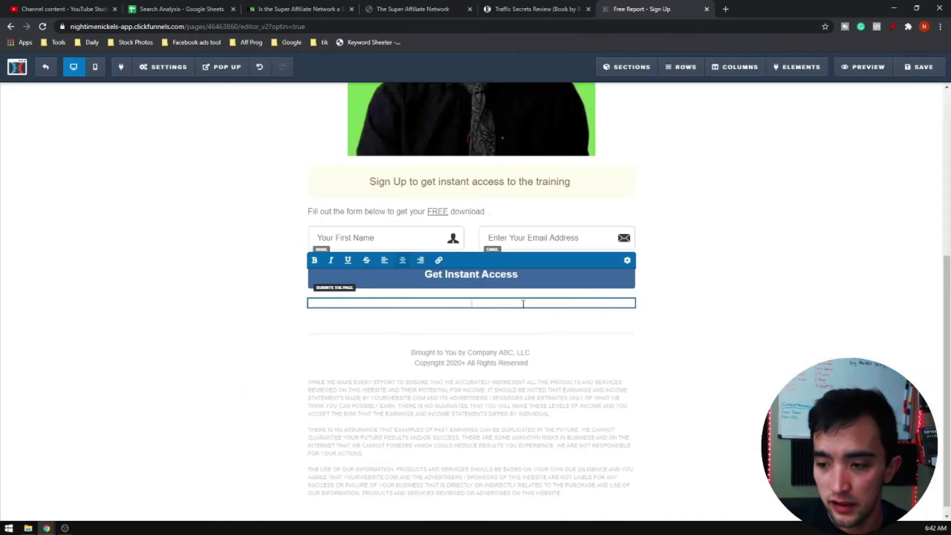
click(678, 309)
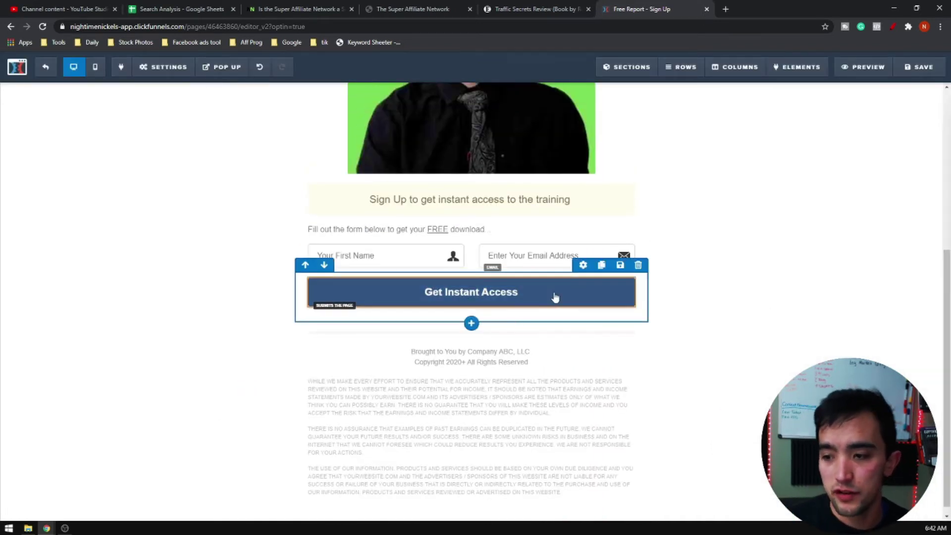
click(435, 353)
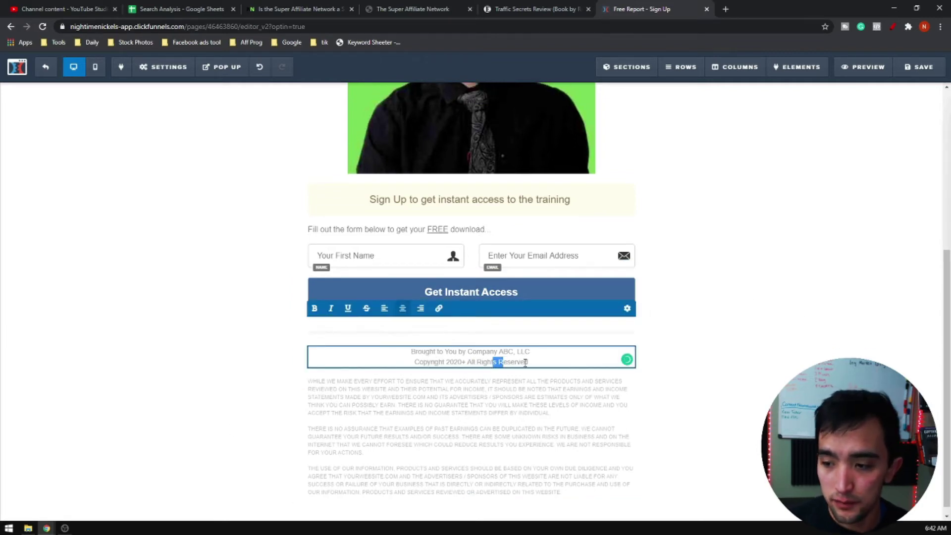
click(414, 403)
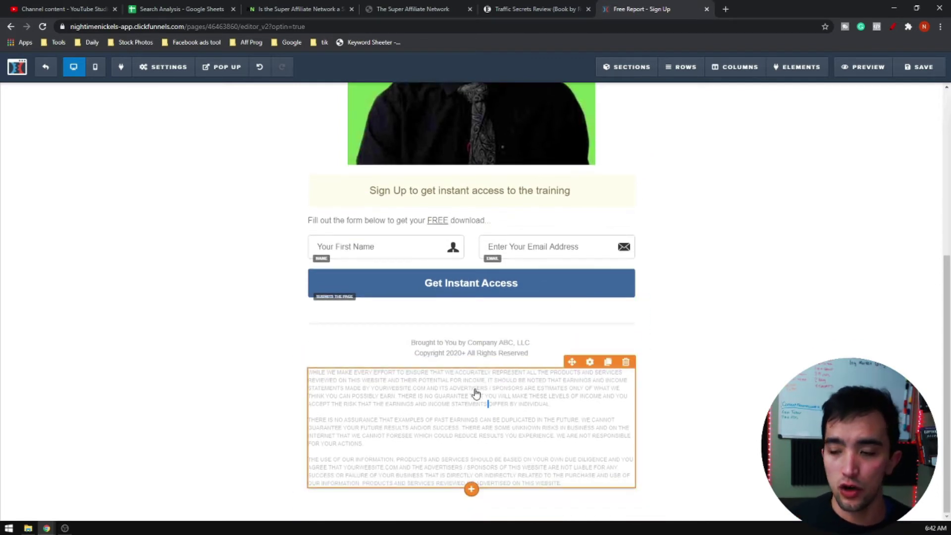
scroll(596, 186, up, 6)
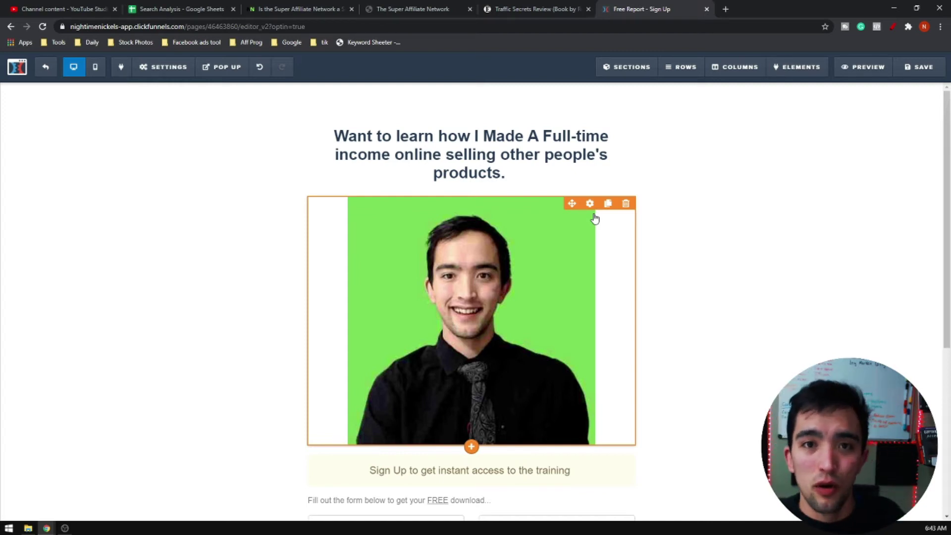
scroll(726, 231, down, 3)
scroll(726, 235, up, 3)
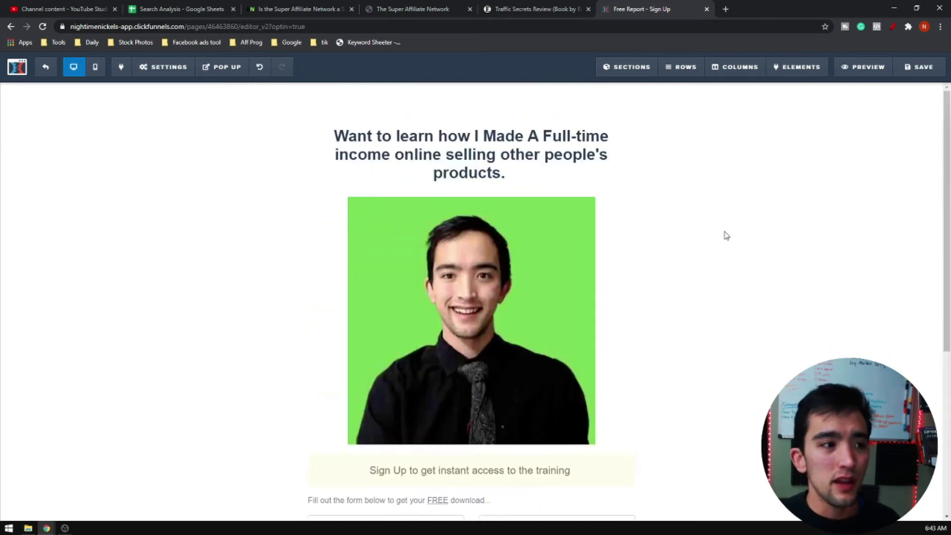
scroll(578, 310, down, 4)
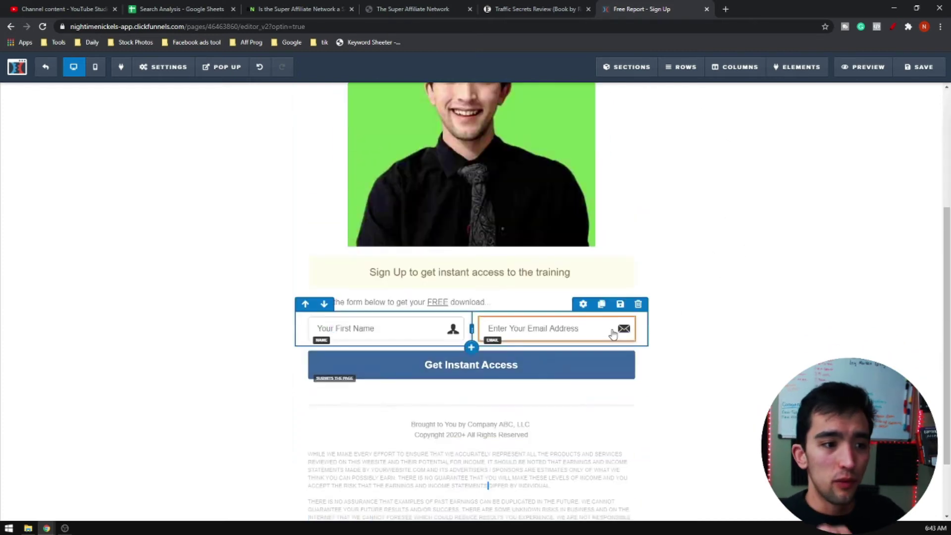
scroll(654, 315, up, 3)
scroll(654, 315, down, 4)
scroll(652, 311, up, 5)
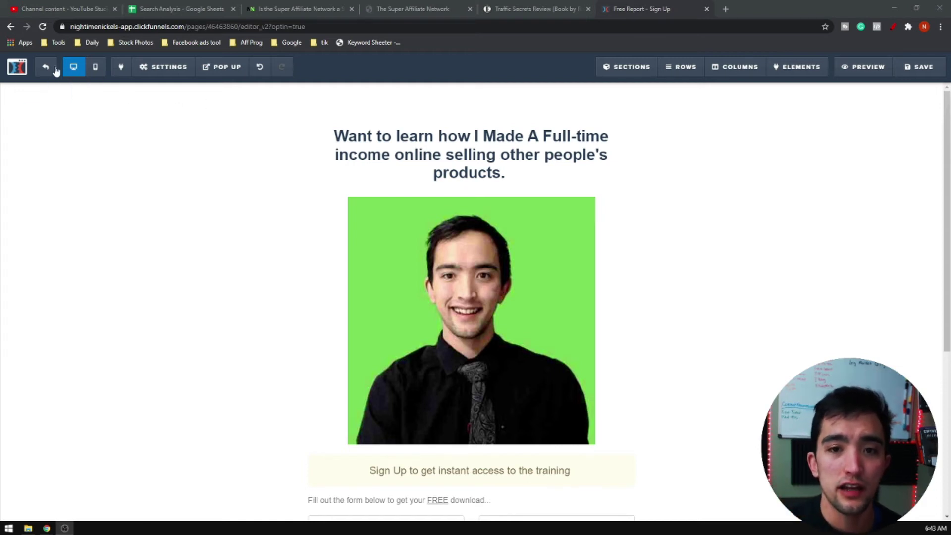
- Save the squeeze page and go to the funnel's Thank You step
click(919, 67)
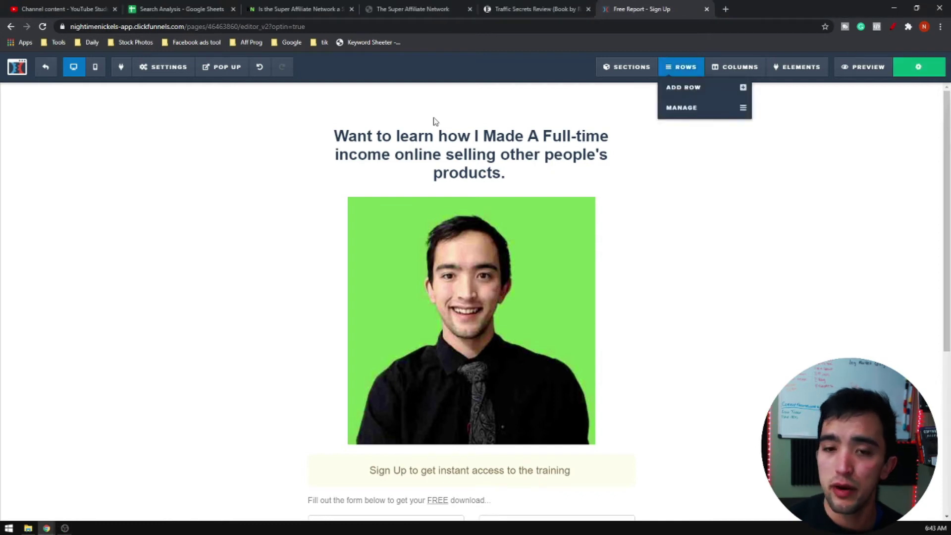
click(53, 74)
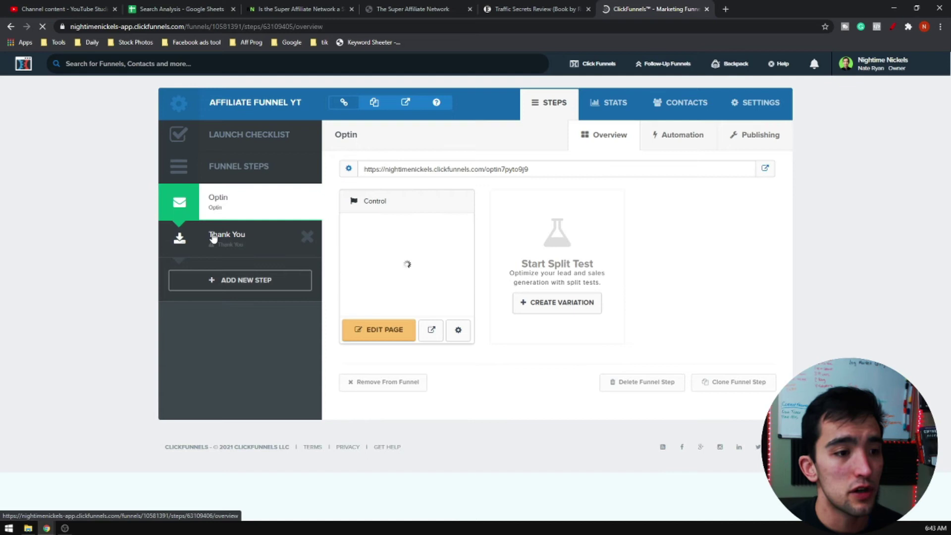
click(220, 241)
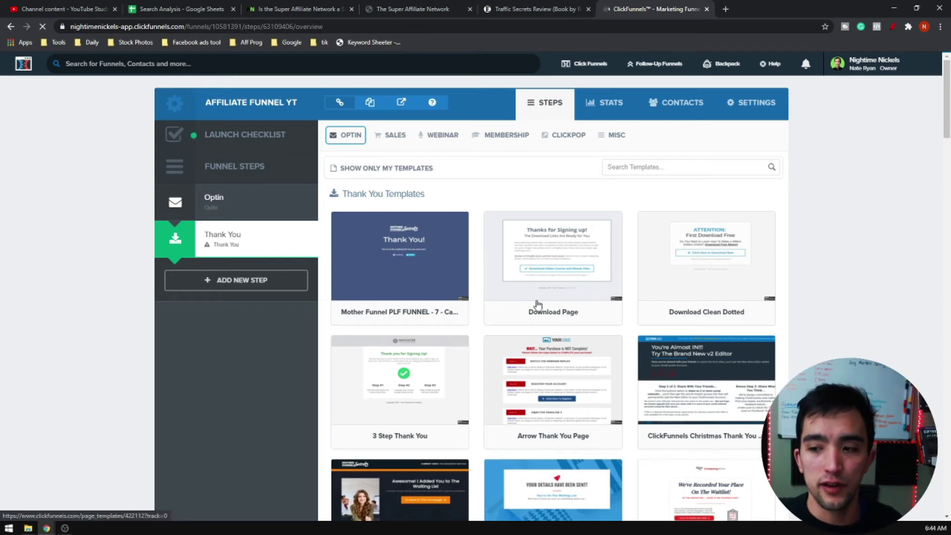
- Apply the first dark blue 'Thank You!' template to the Thank You step
scroll(550, 297, down, 5)
scroll(817, 349, up, 5)
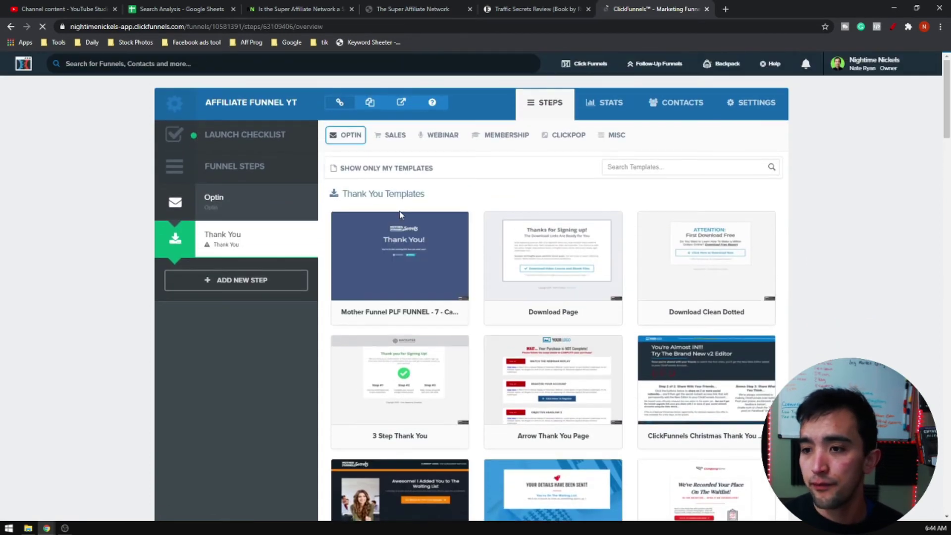
scroll(636, 288, down, 12)
scroll(636, 288, down, 5)
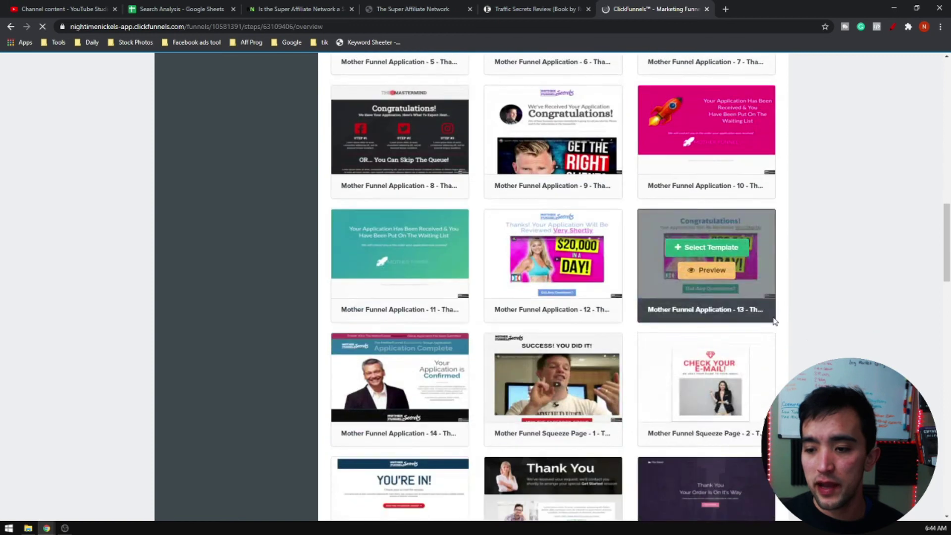
scroll(693, 287, up, 15)
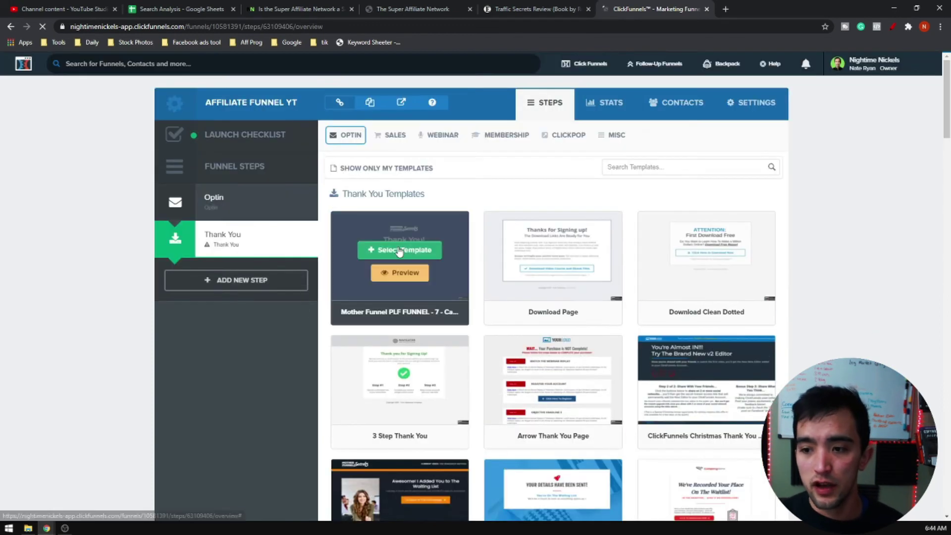
click(397, 249)
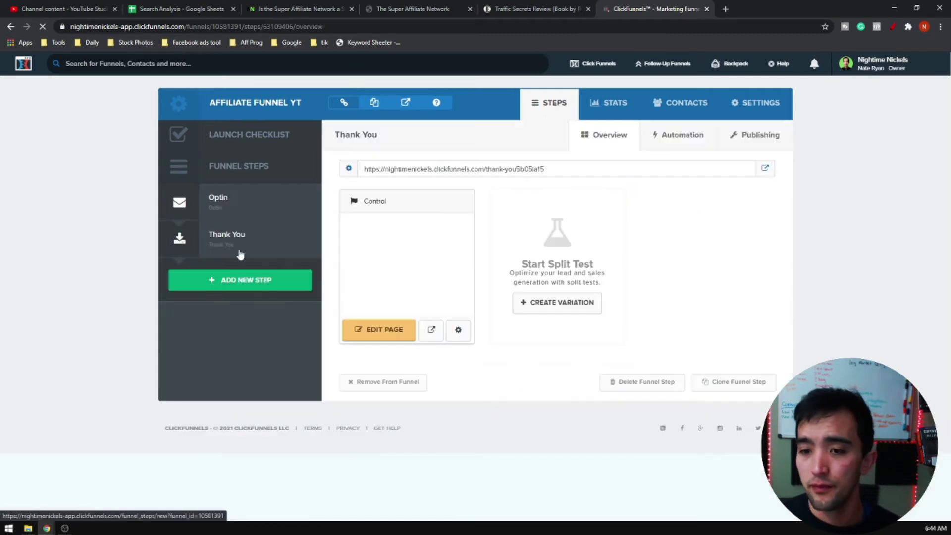
- Open the Thank You page in the editor and set the page background to white
click(391, 330)
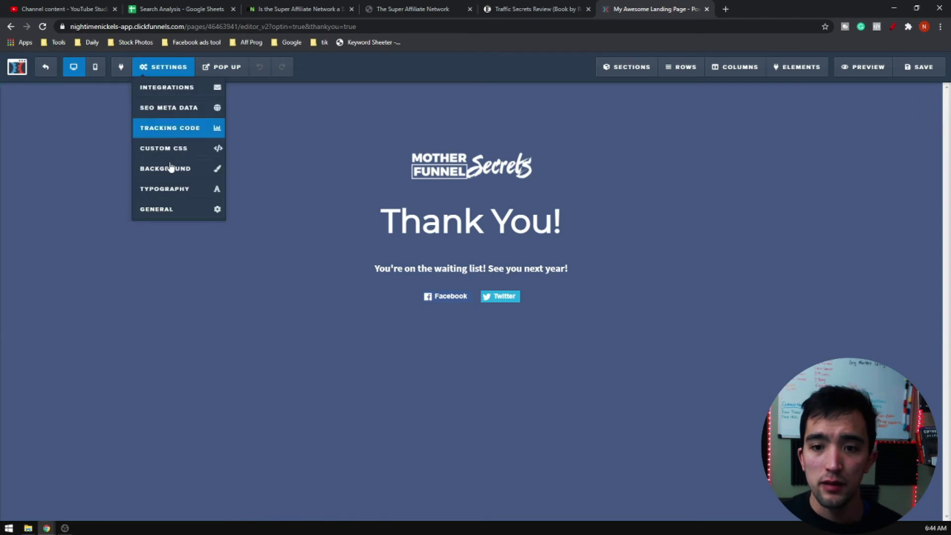
click(174, 168)
click(887, 182)
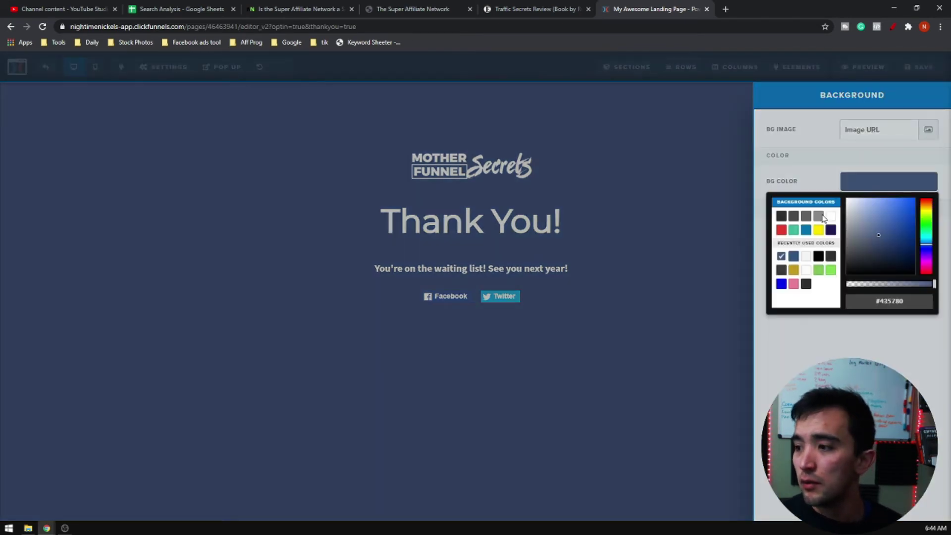
click(830, 216)
click(599, 374)
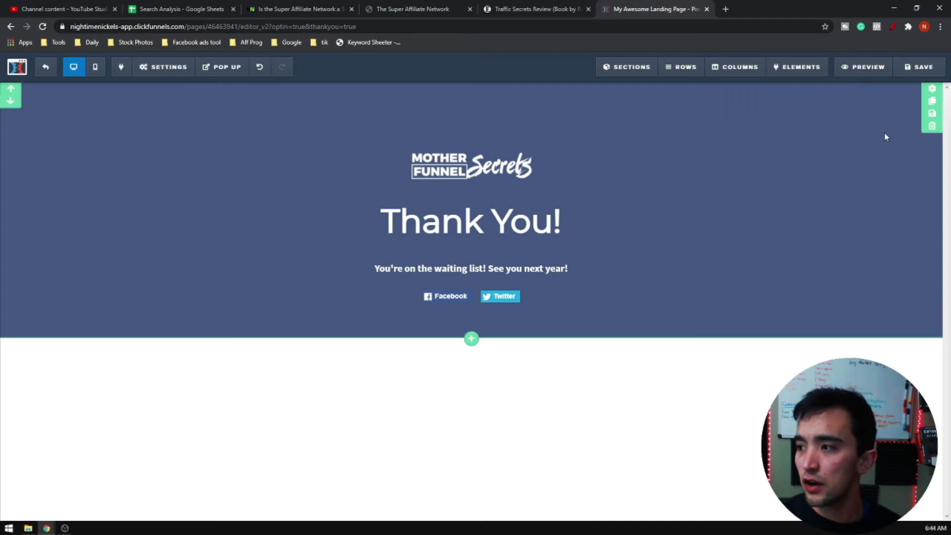
- Set the top section's background colour to white as well
click(931, 89)
click(872, 311)
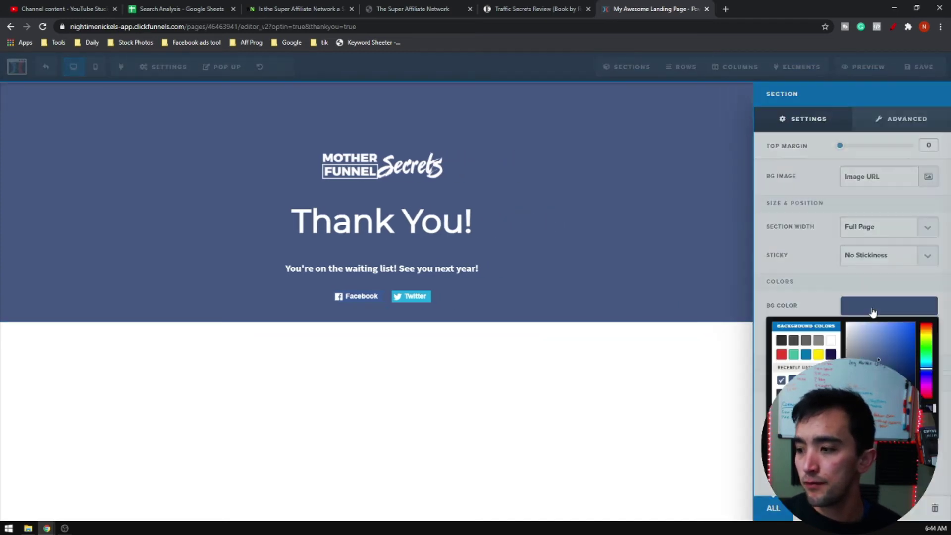
click(831, 341)
click(510, 422)
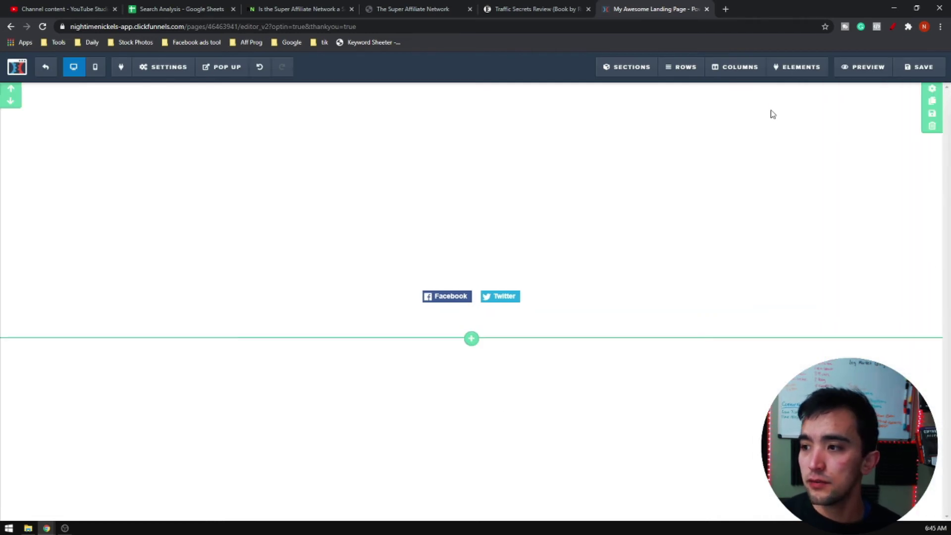
- Delete the existing thank-you content row and add a new single-column row
click(752, 100)
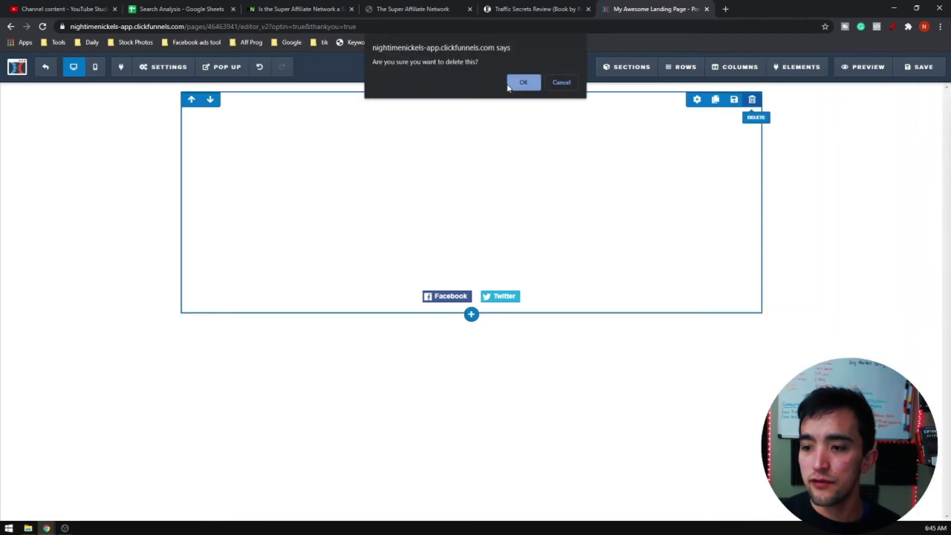
click(524, 82)
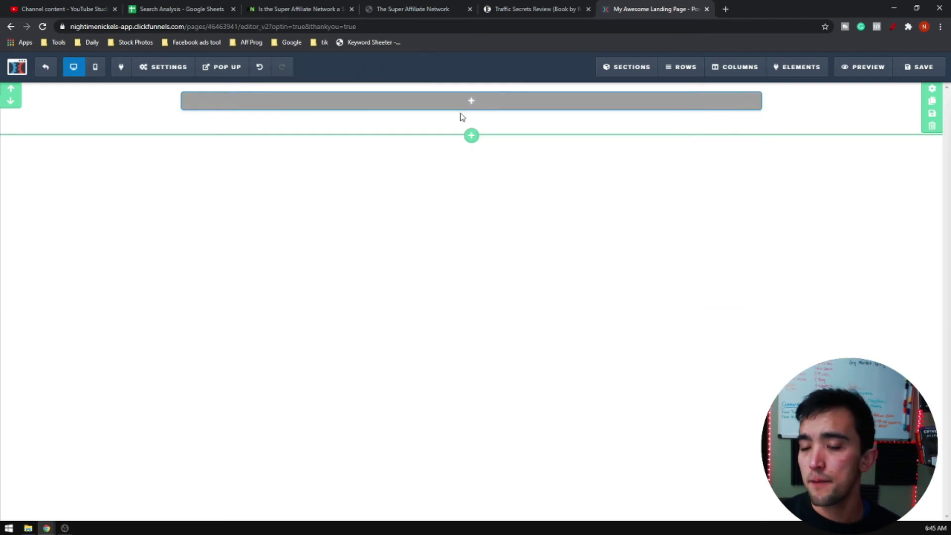
click(471, 102)
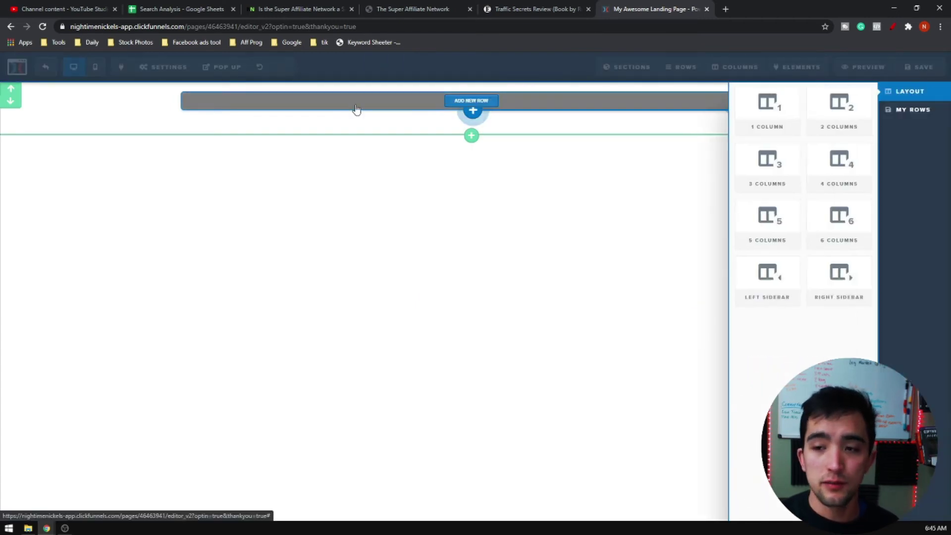
click(793, 105)
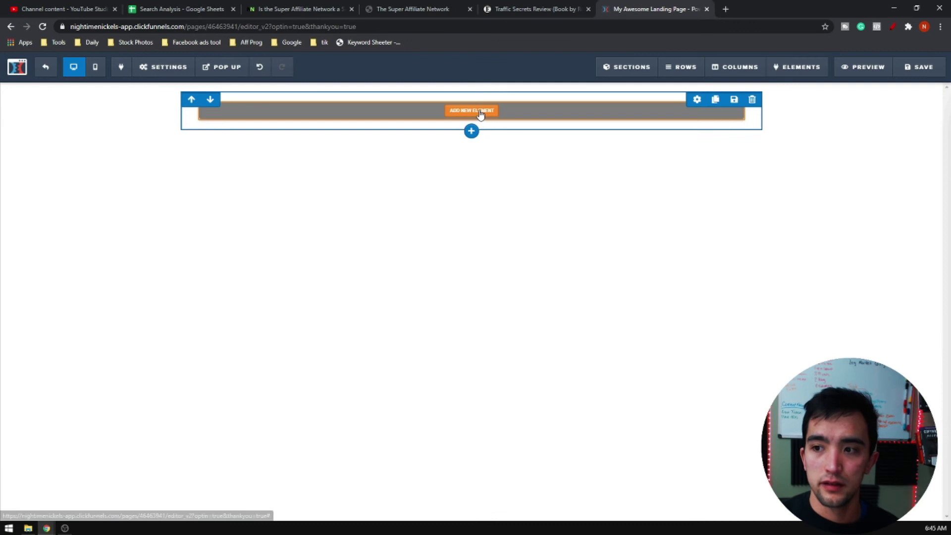
- Add a headline reading 'Watch The Video Below' to the new row
click(480, 114)
click(764, 148)
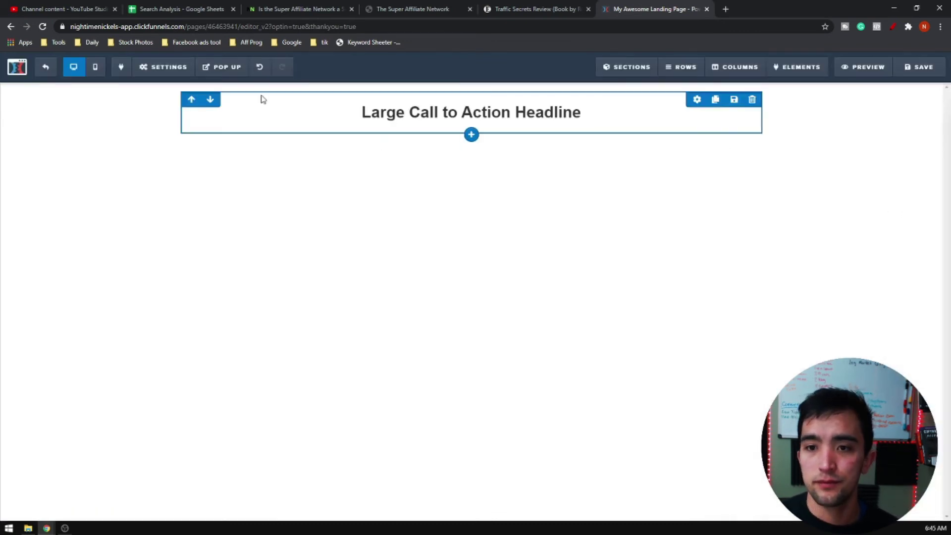
double_click(473, 113)
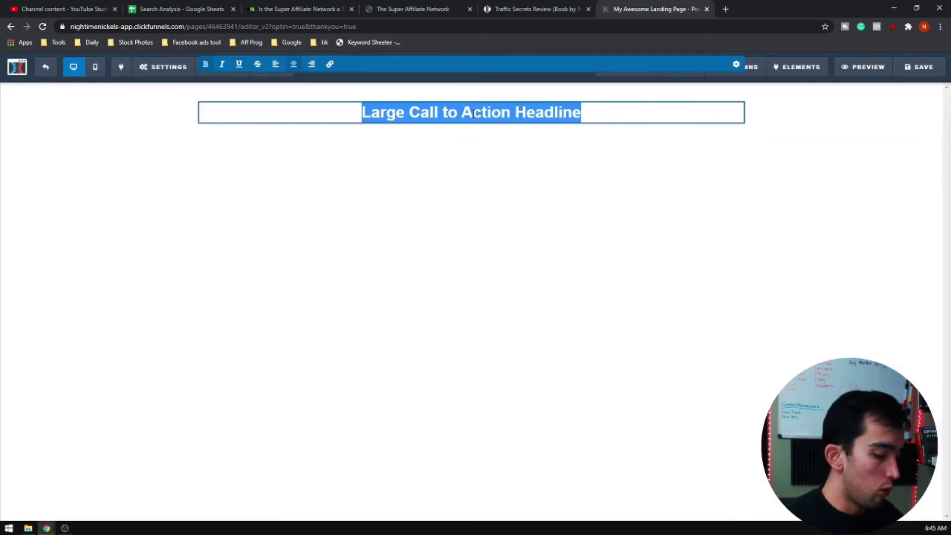
text(Watch The B)
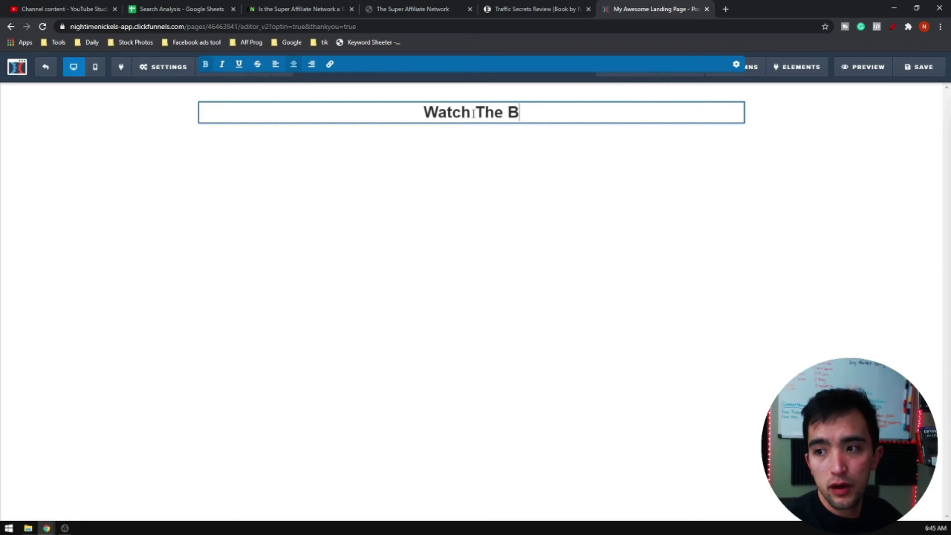
key(BackSpace)
text(B)
key(BackSpace)
text(Video Below)
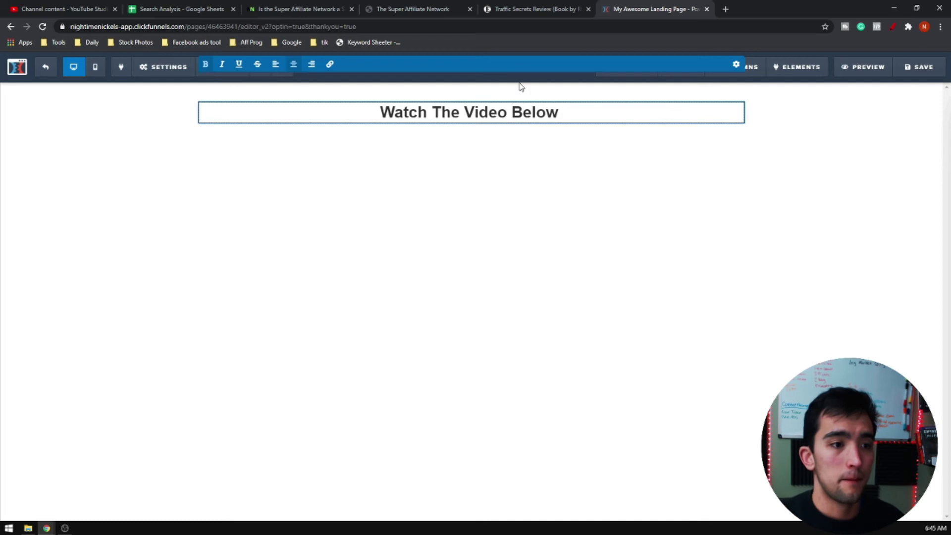
key(BackSpace)
key(Return)
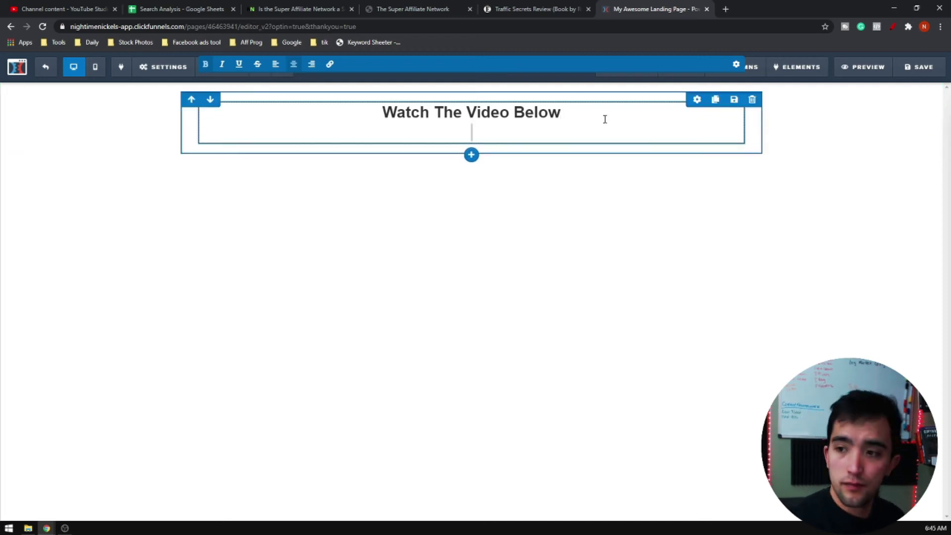
key(BackSpace)
- Add a video element below the headline, discarding a trial image element
click(395, 228)
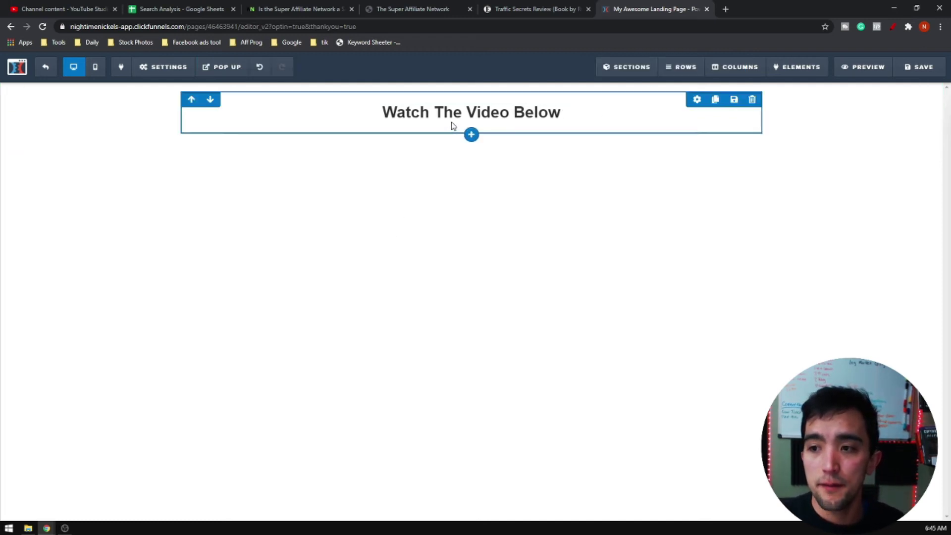
click(466, 125)
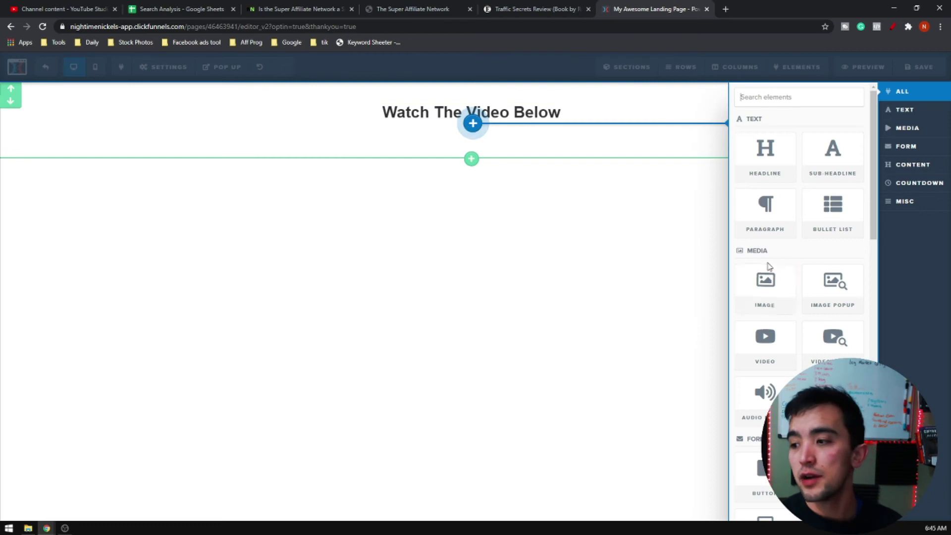
click(768, 287)
click(523, 176)
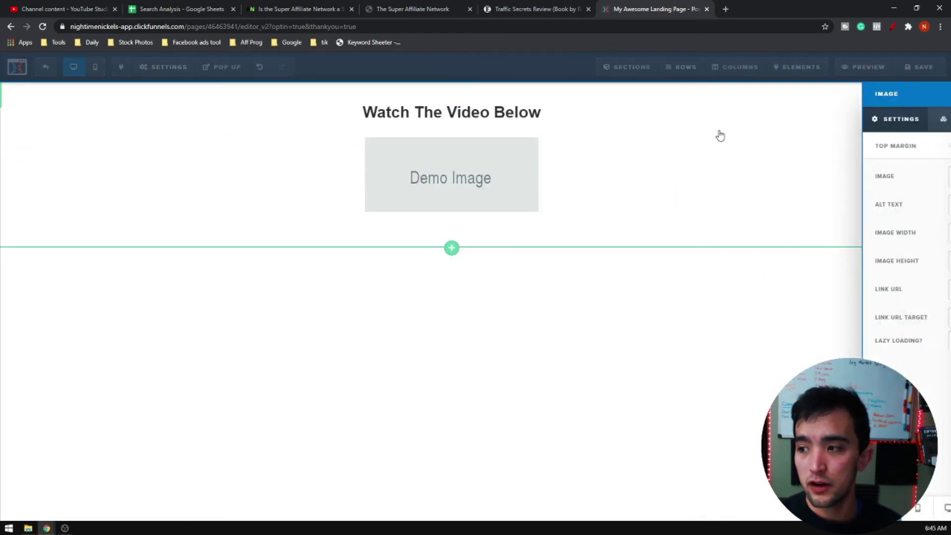
click(365, 157)
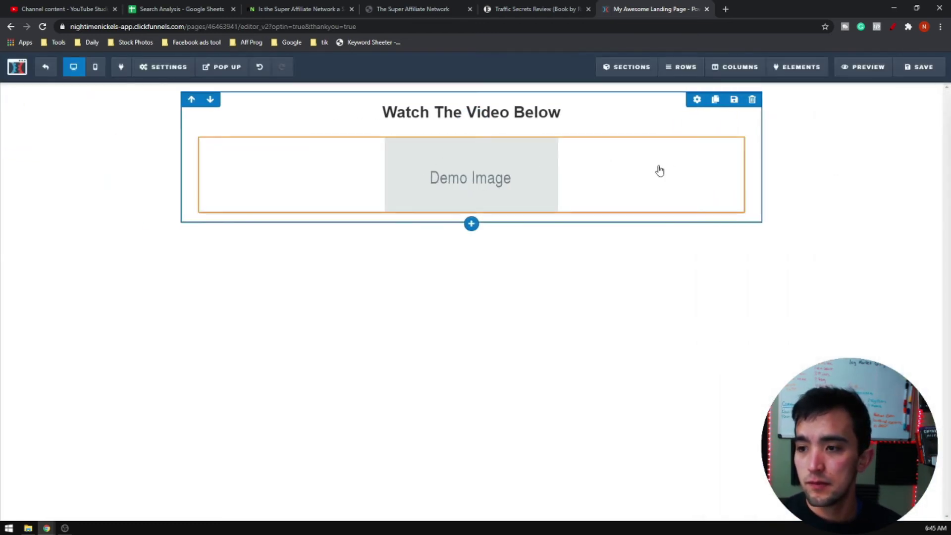
click(735, 131)
click(522, 81)
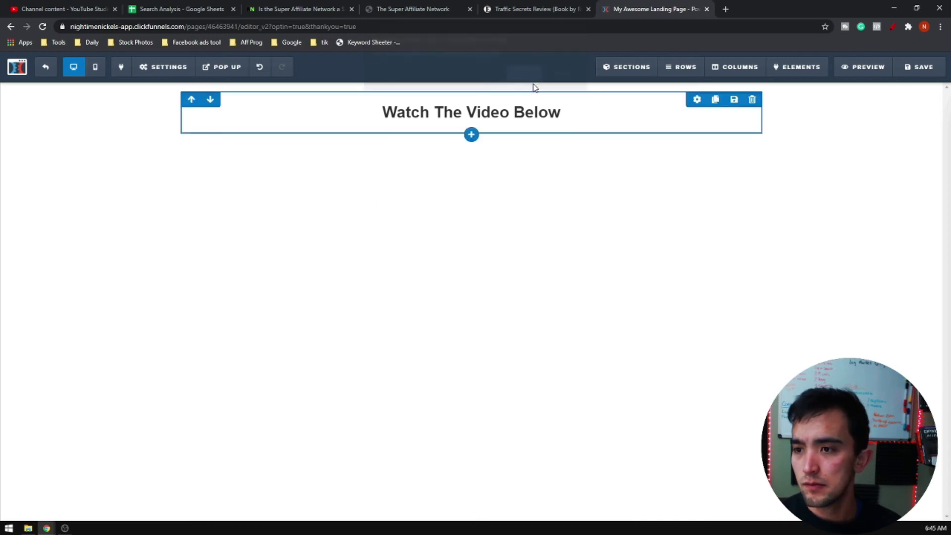
click(471, 123)
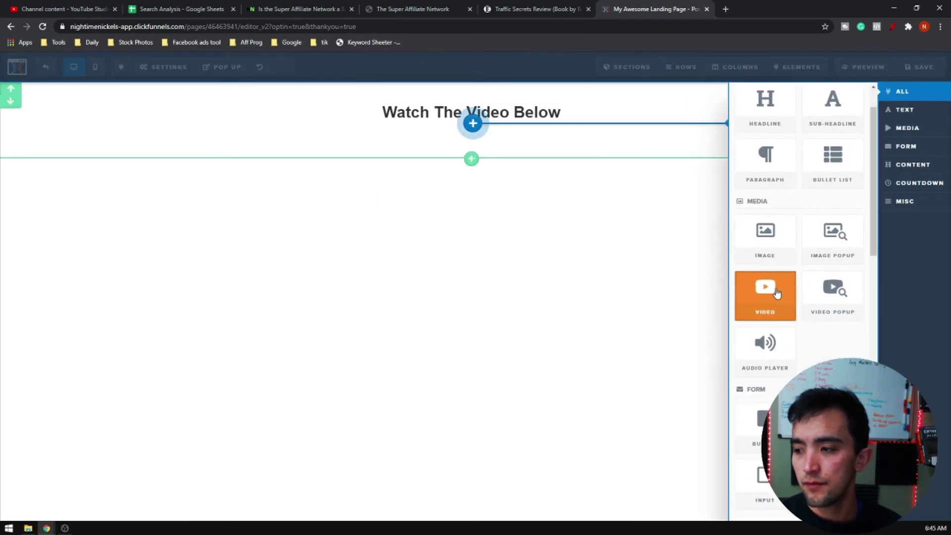
click(787, 304)
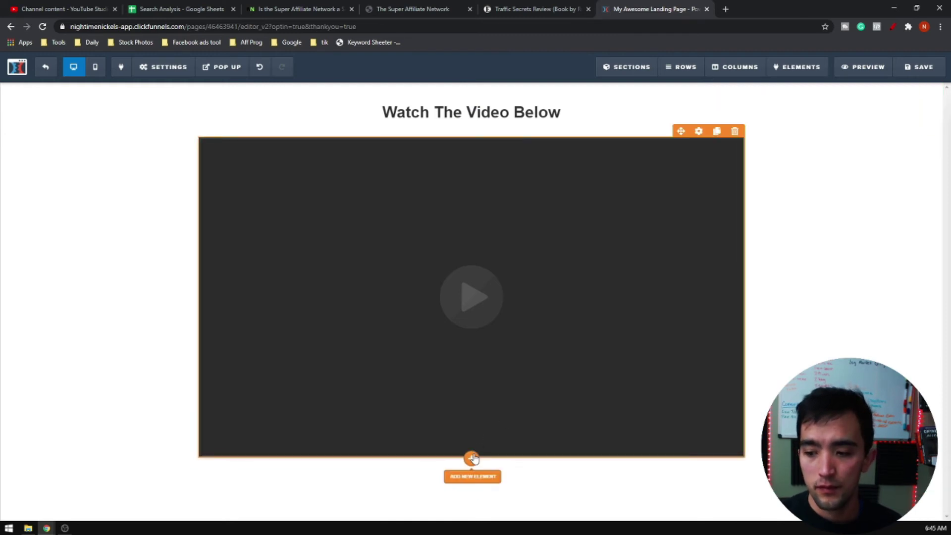
- Add a button under the video labelled 'Get Instant Access'
click(473, 458)
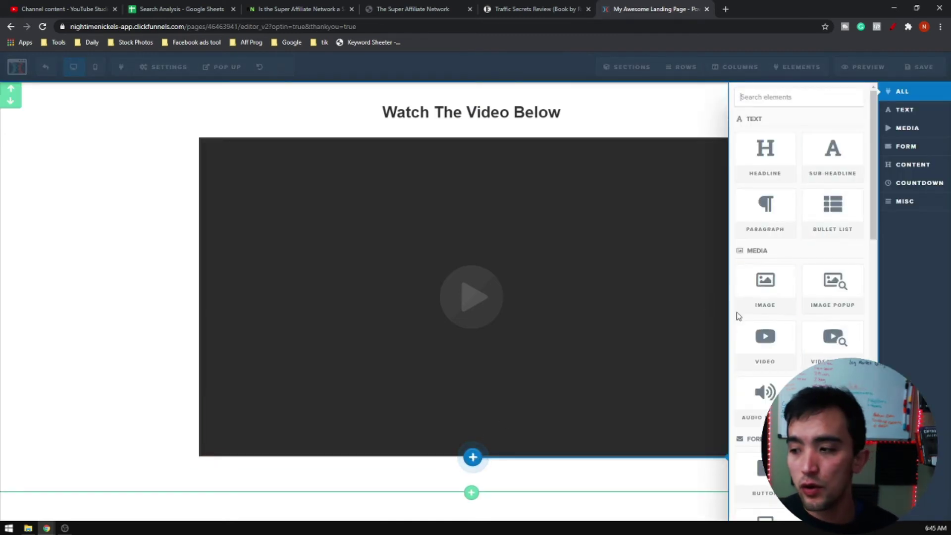
scroll(787, 342, down, 4)
click(765, 276)
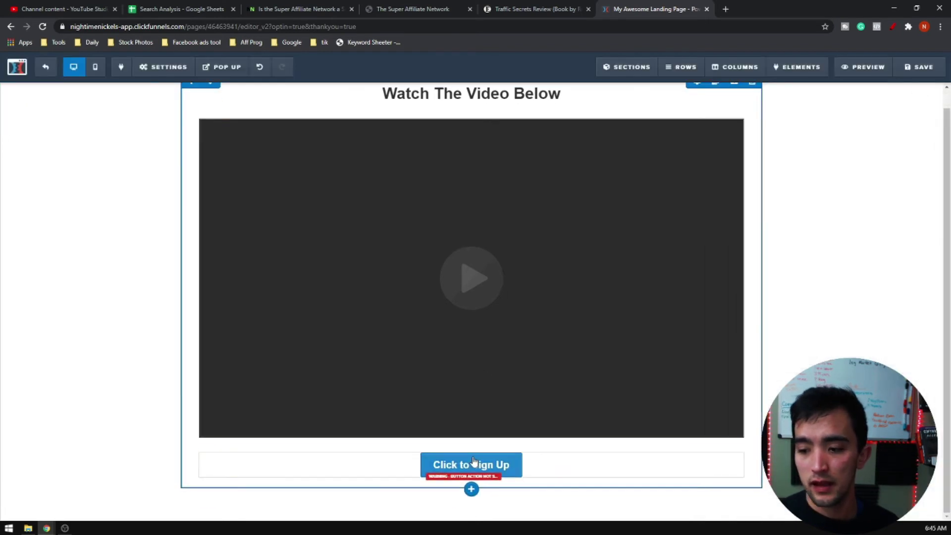
click(471, 466)
triple_click(892, 205)
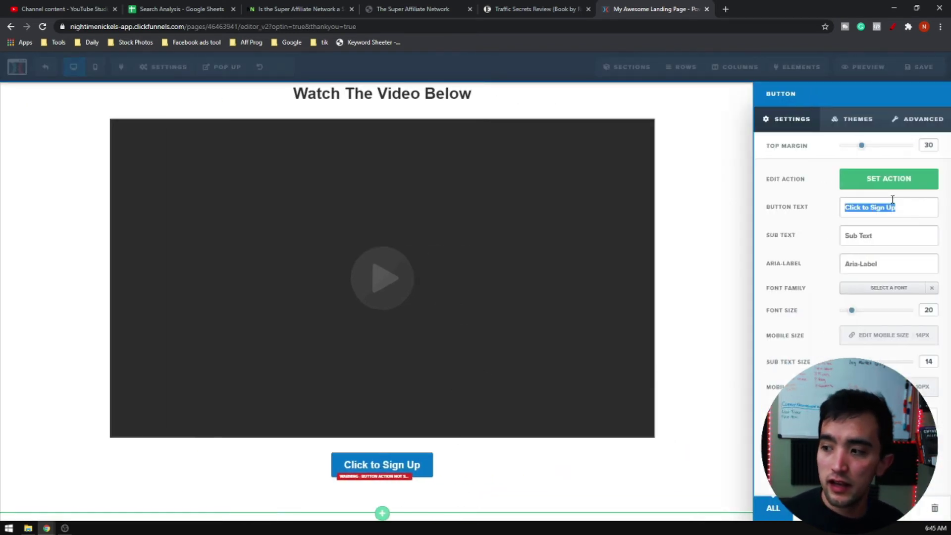
text(get it)
key(BackSpace)
key(BackSpace)
key(BackSpace)
key(BackSpace)
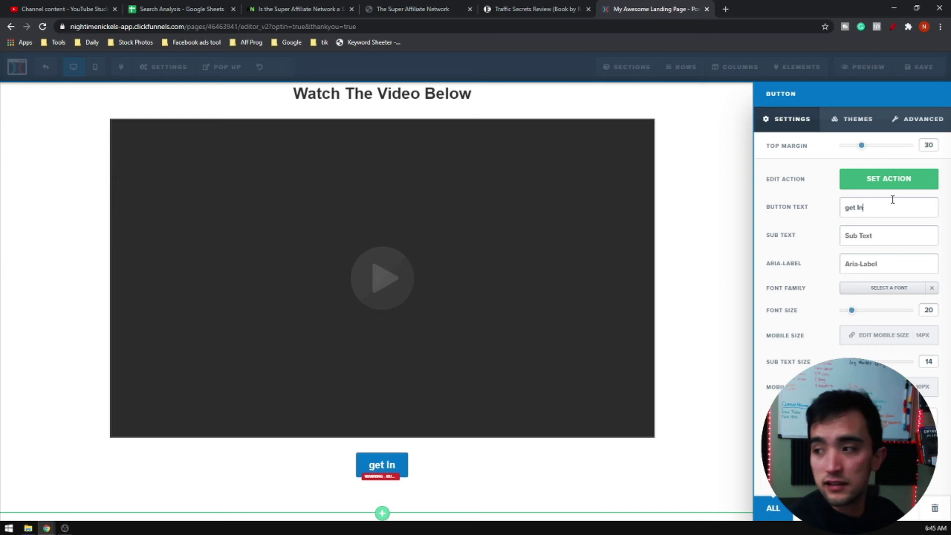
key(BackSpace)
key(BackSpace)
text(Get Instan)
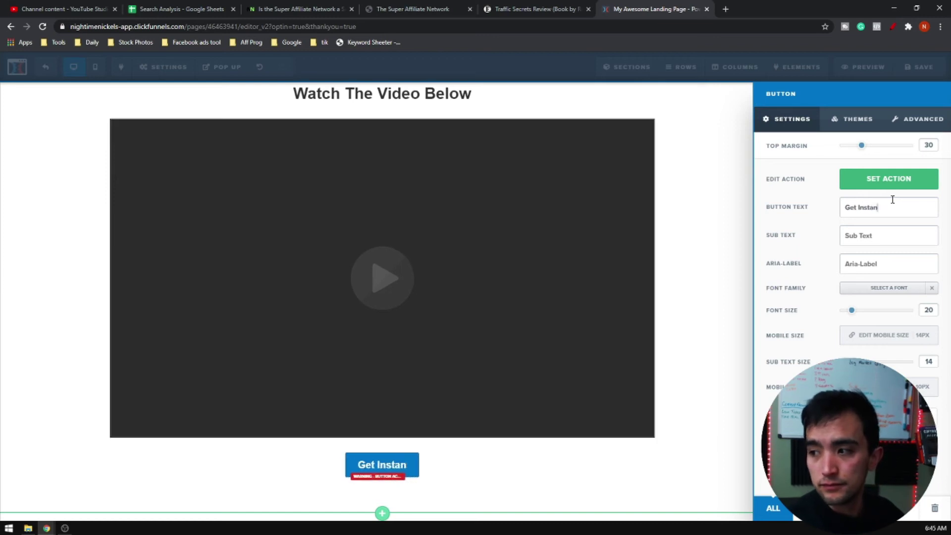
text(t Access)
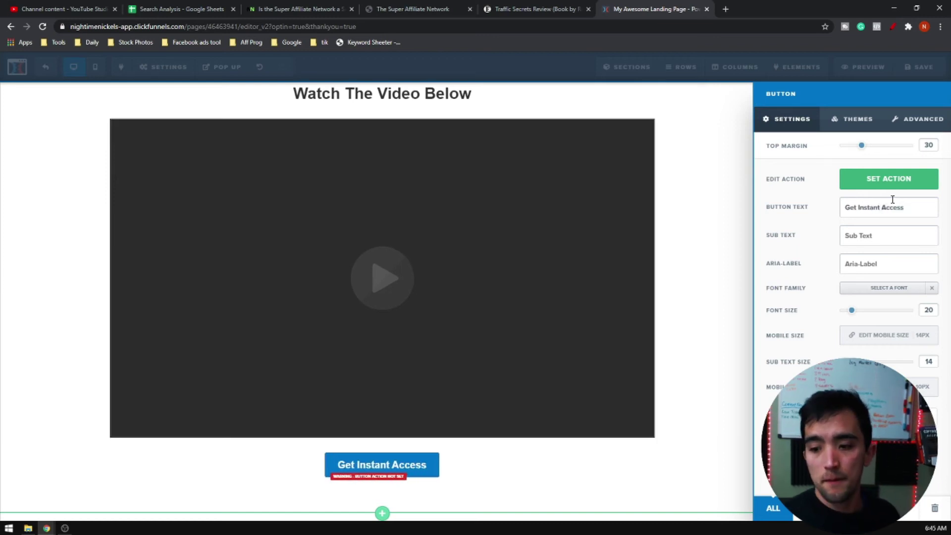
click(702, 356)
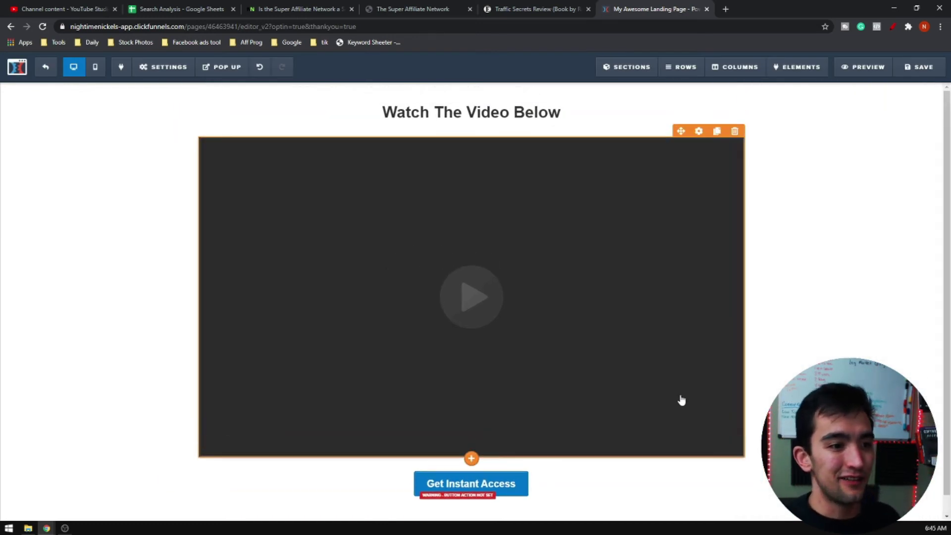
- Check the YouTube video's settings, then preview the bridge page with 'Watch The Video Below' and 'Get Instant Access'
click(418, 312)
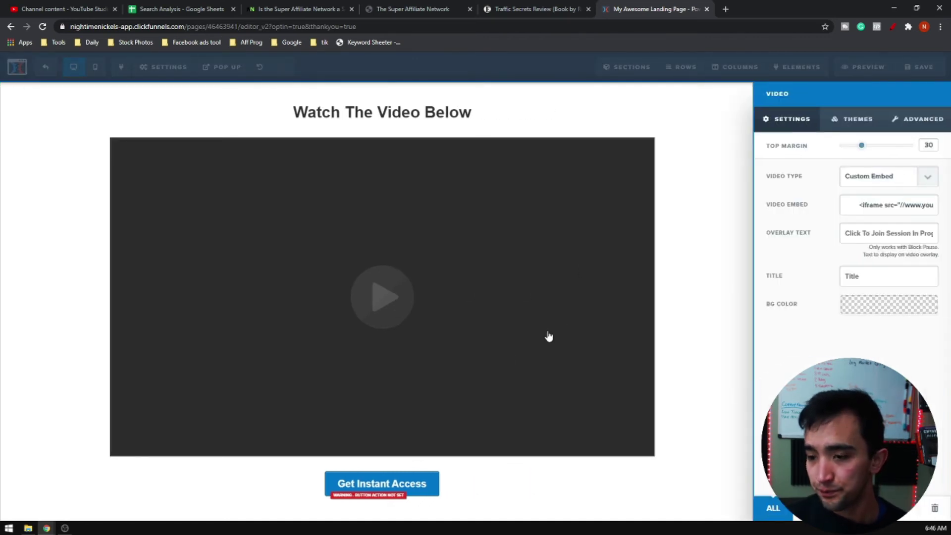
click(707, 351)
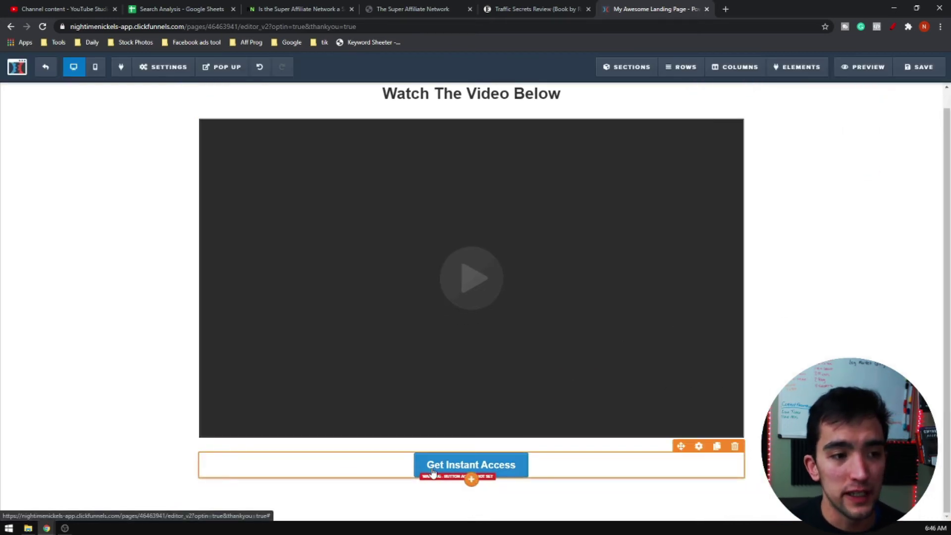
scroll(591, 427, up, 1)
click(862, 67)
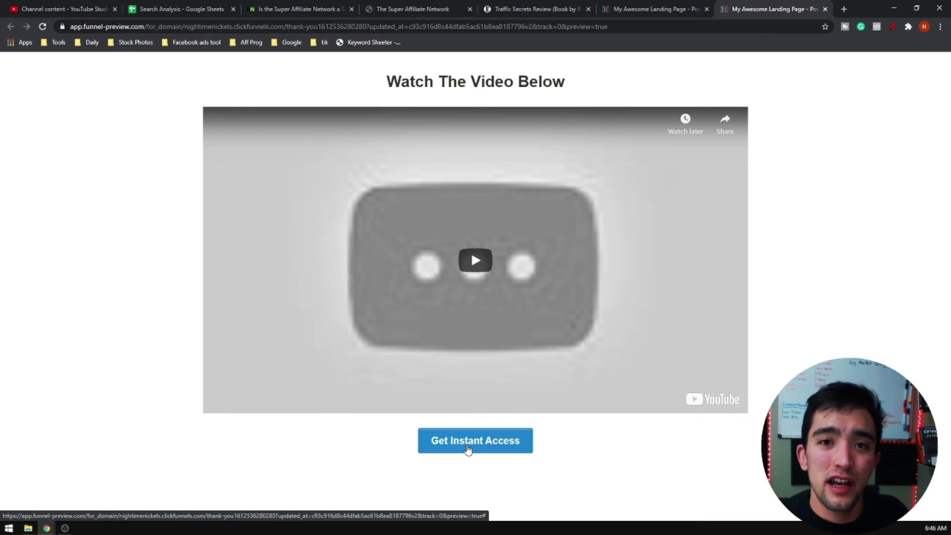
- Test 'Get Instant Access' to reach the live '$10K PER MONTH' opt-in page
click(468, 441)
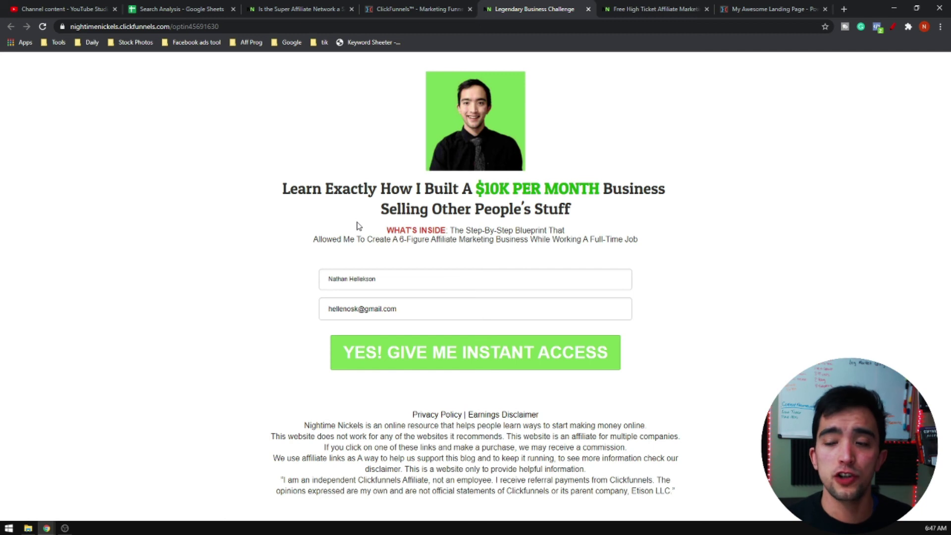
- Autofill name and e-mail, submit 'YES! GIVE ME INSTANT ACCESS', and review the 'IMPORTANT: PLEASE WATCH!' page
drag(474, 187, 559, 181)
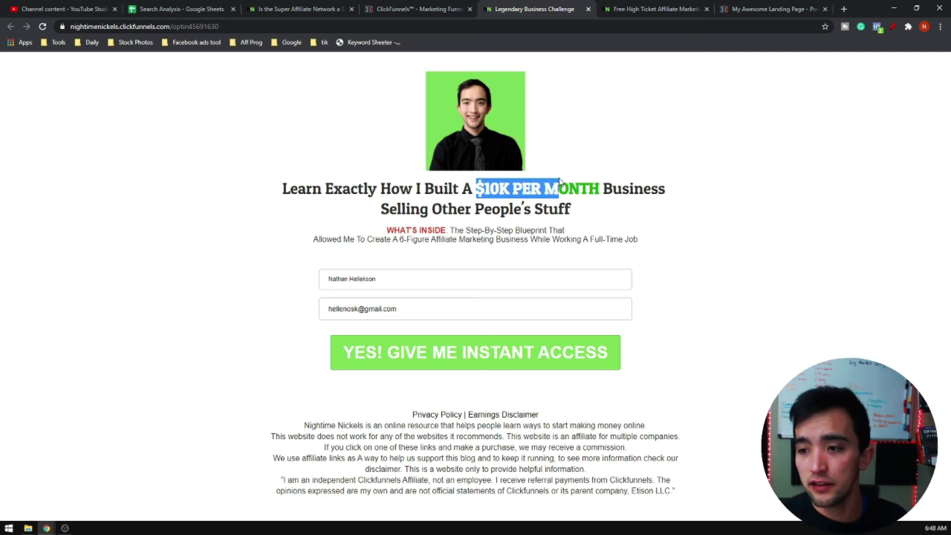
click(690, 203)
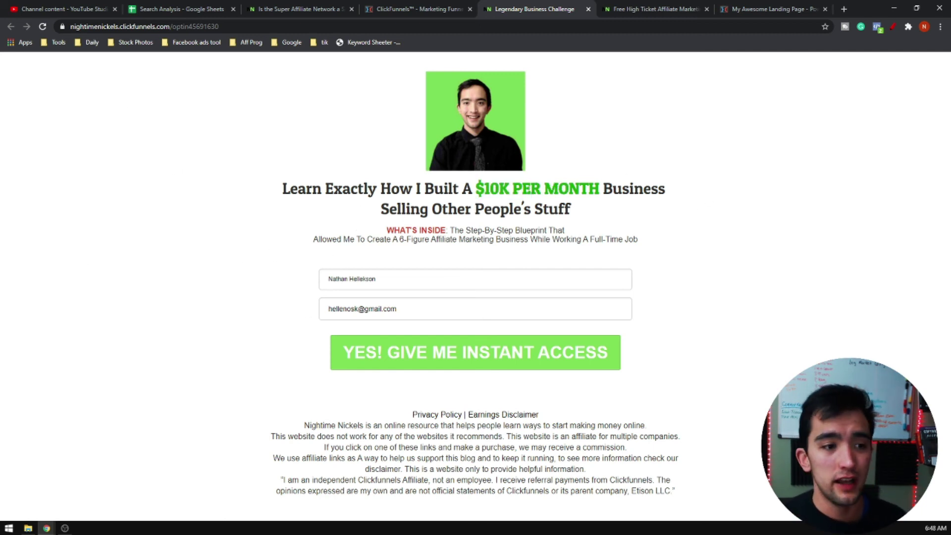
click(395, 282)
click(429, 302)
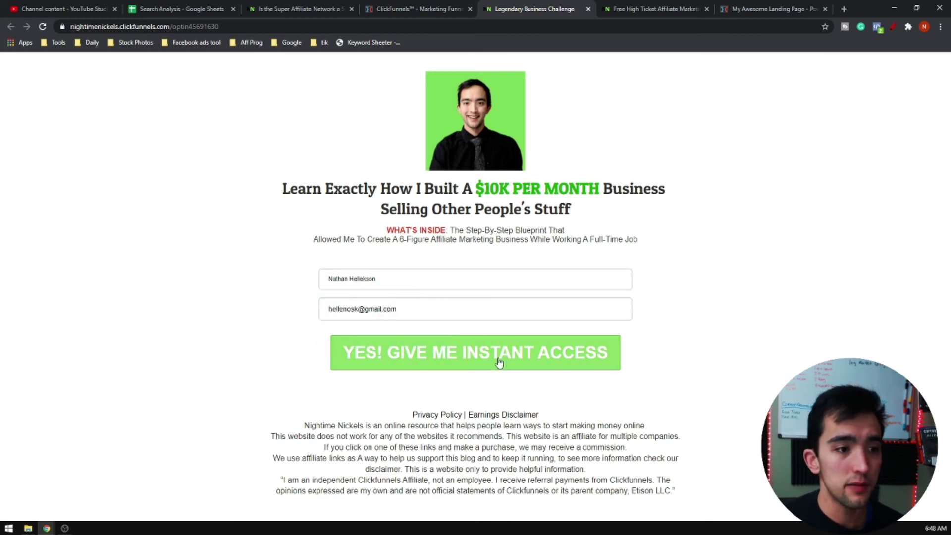
click(461, 369)
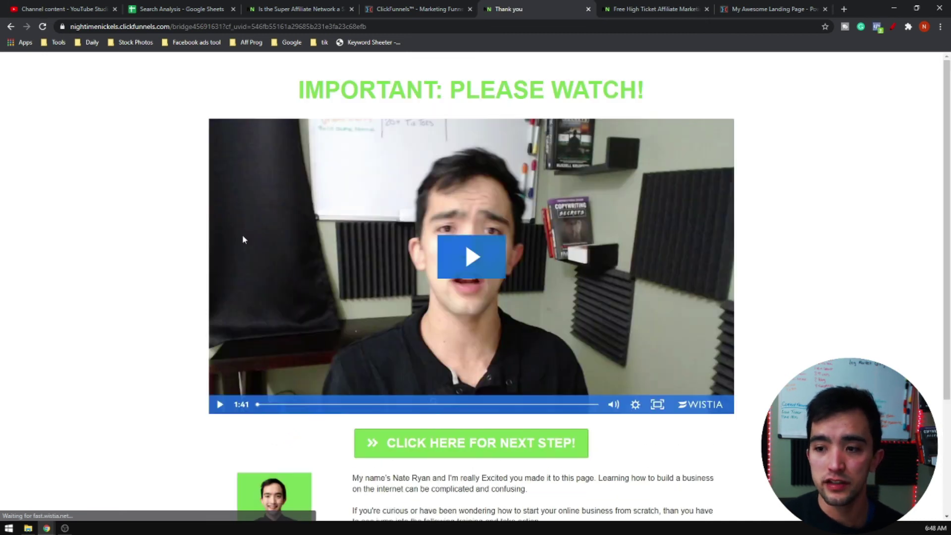
scroll(172, 267, down, 3)
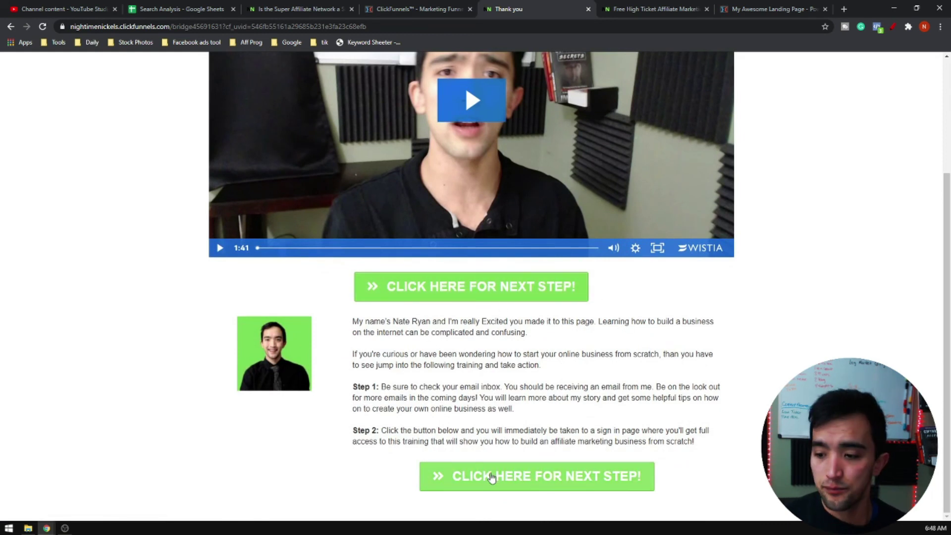
scroll(491, 481, up, 2)
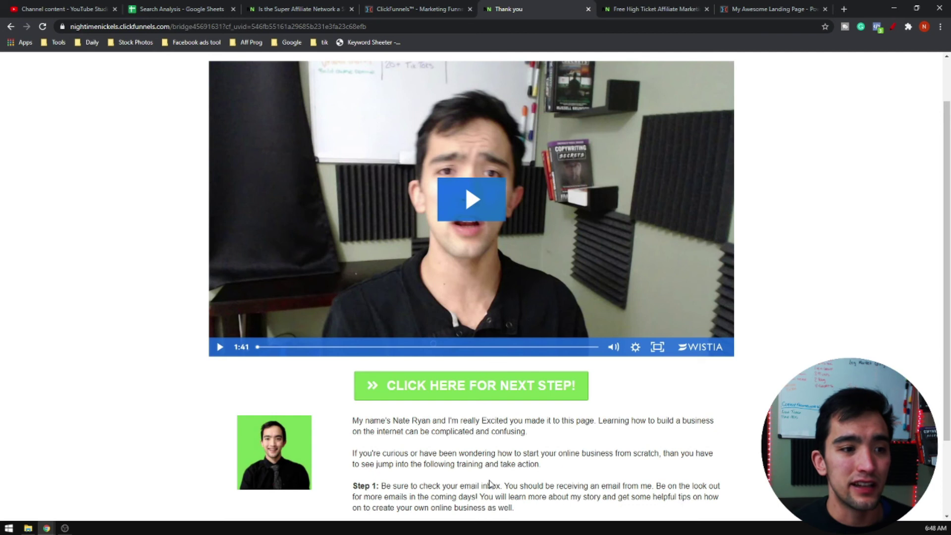